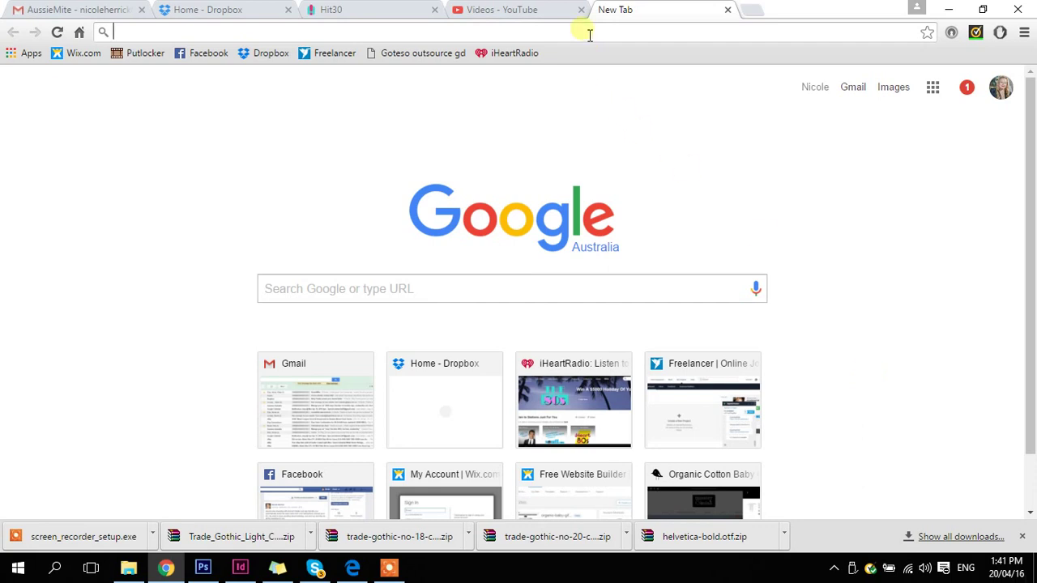
- Load wix.com from the address bar and scroll through its home page
type("wix")
key("Return")
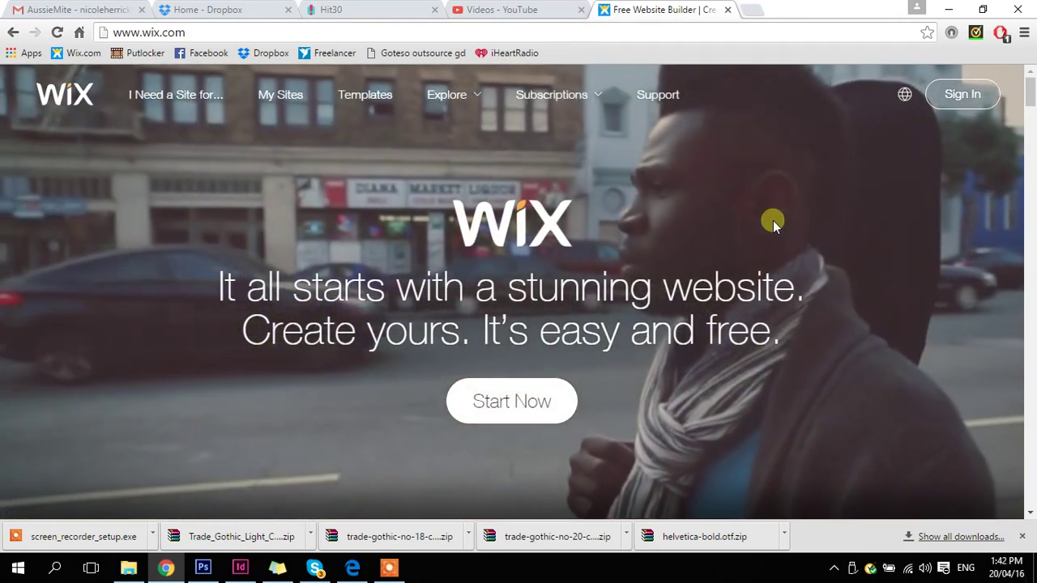
scroll(789, 206, "down", 5)
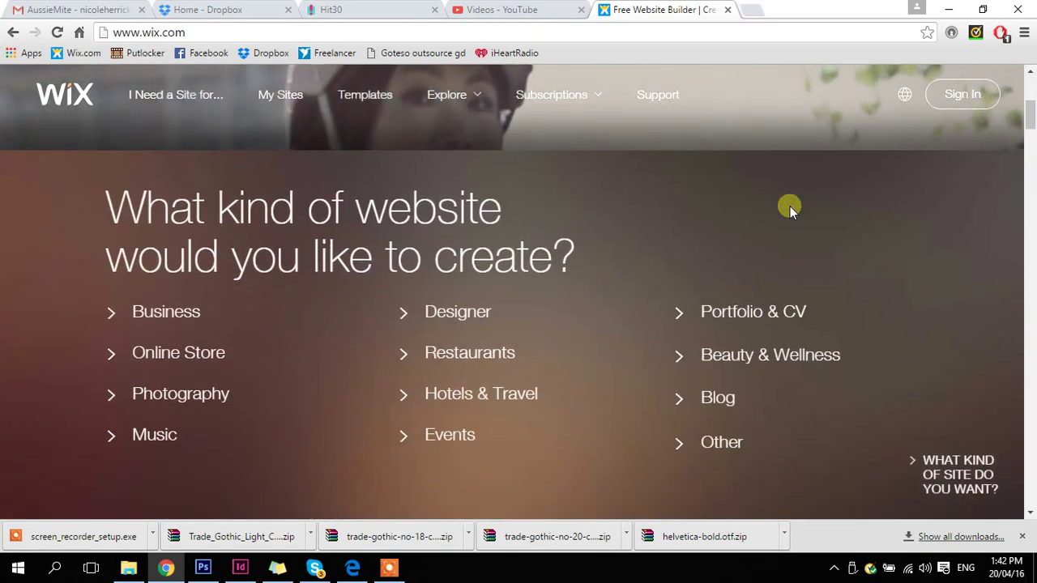
scroll(906, 166, "up", 5)
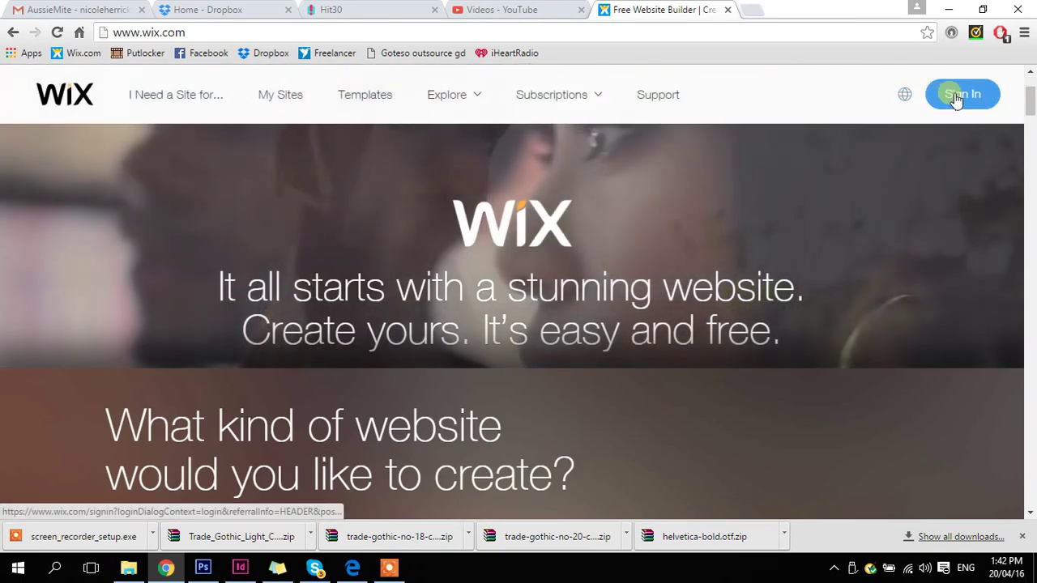
- Sign in to Wix using the saved account e-mail and the account password
left_click(954, 96)
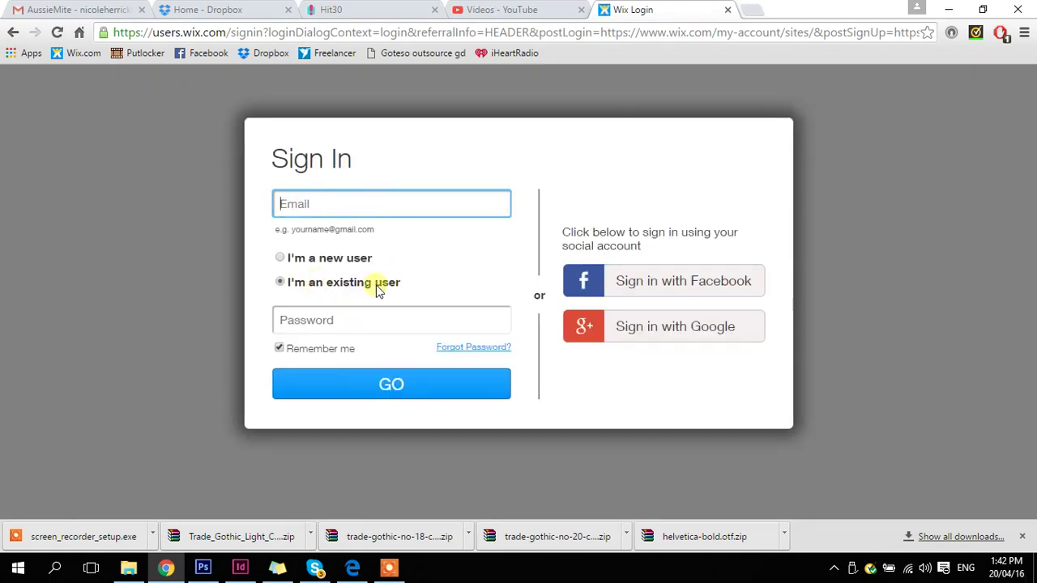
left_click(336, 204)
type("en")
key("Tab")
left_click(344, 215)
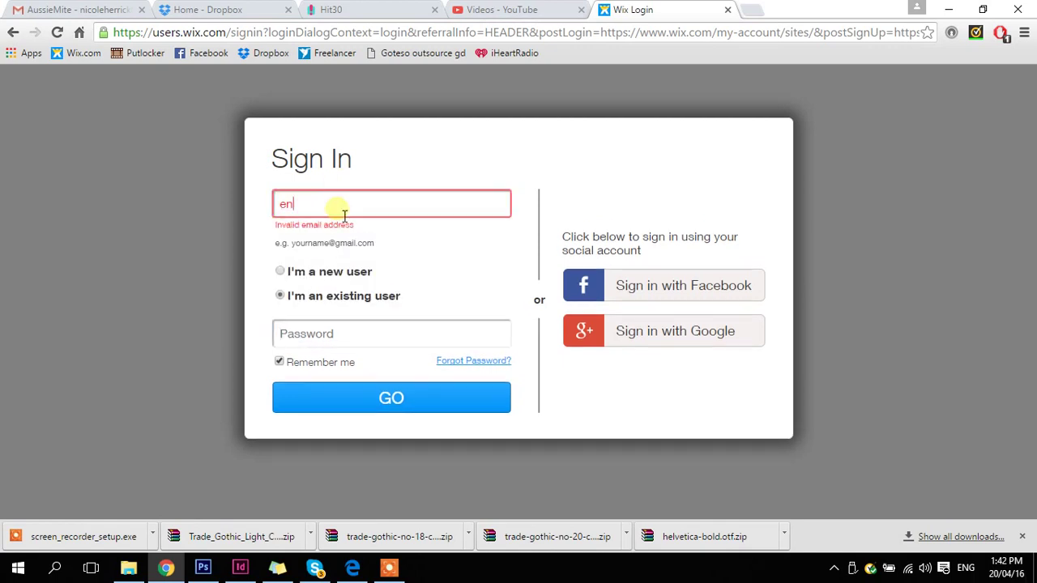
type("q")
left_click(371, 234)
left_click(354, 325)
type("•••")
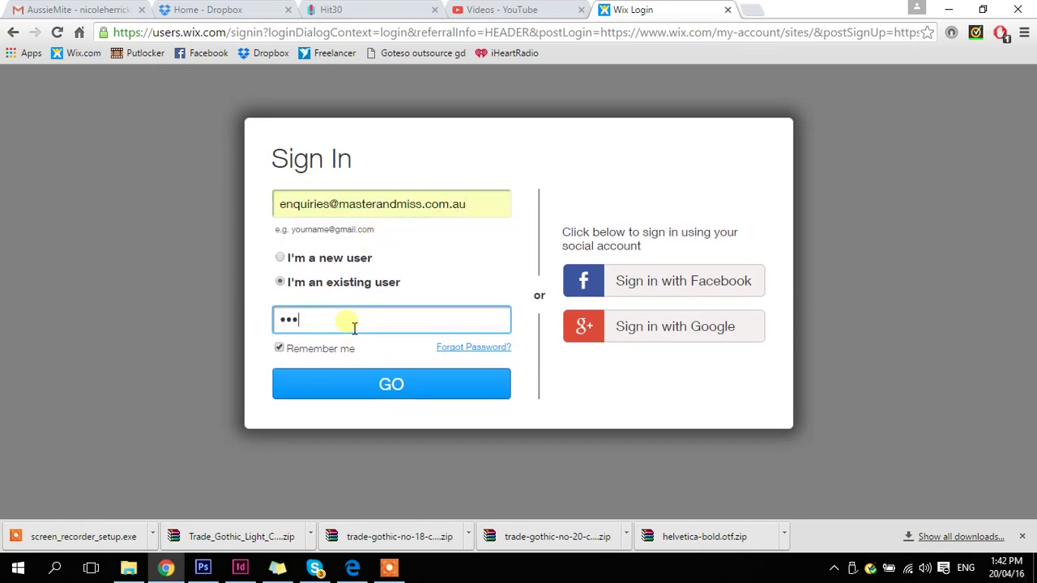
type("••••••")
key("Return")
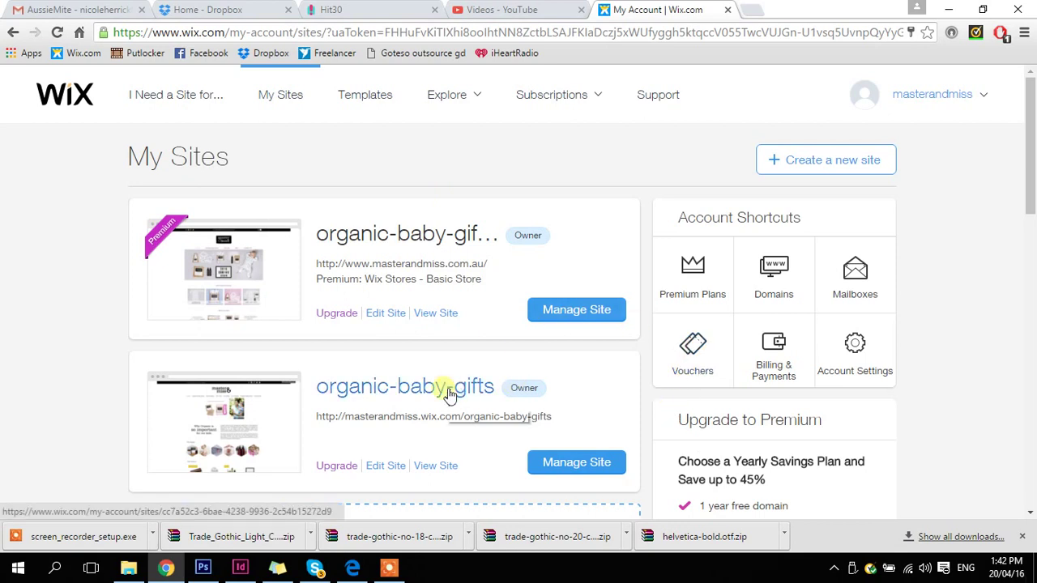
- Edit the first site, switch to the ORGANIC BABY SHOP page and select its product gallery
left_click(389, 317)
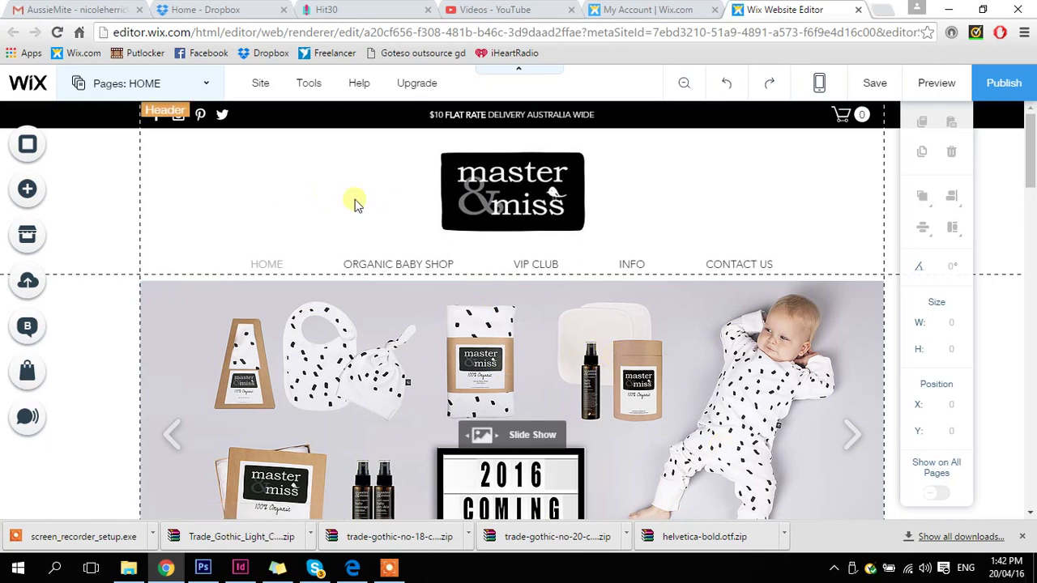
left_click(149, 86)
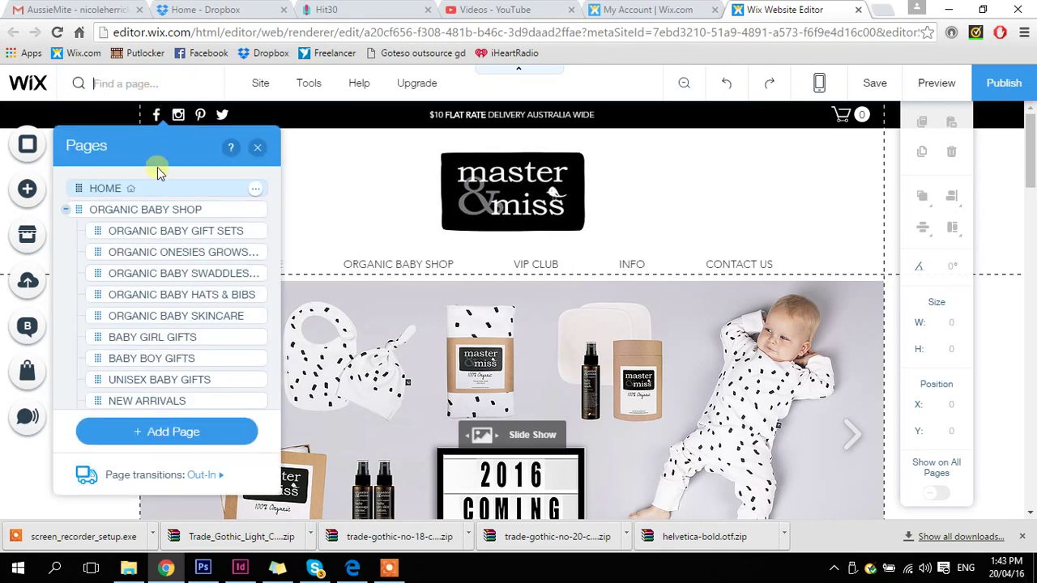
left_click(162, 212)
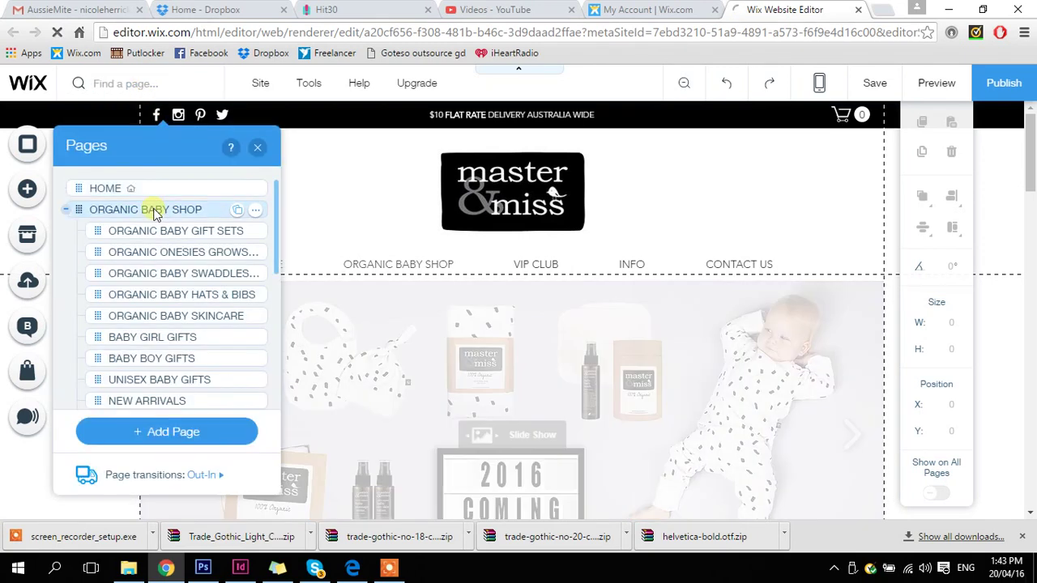
left_click(257, 148)
scroll(399, 292, "down", 2)
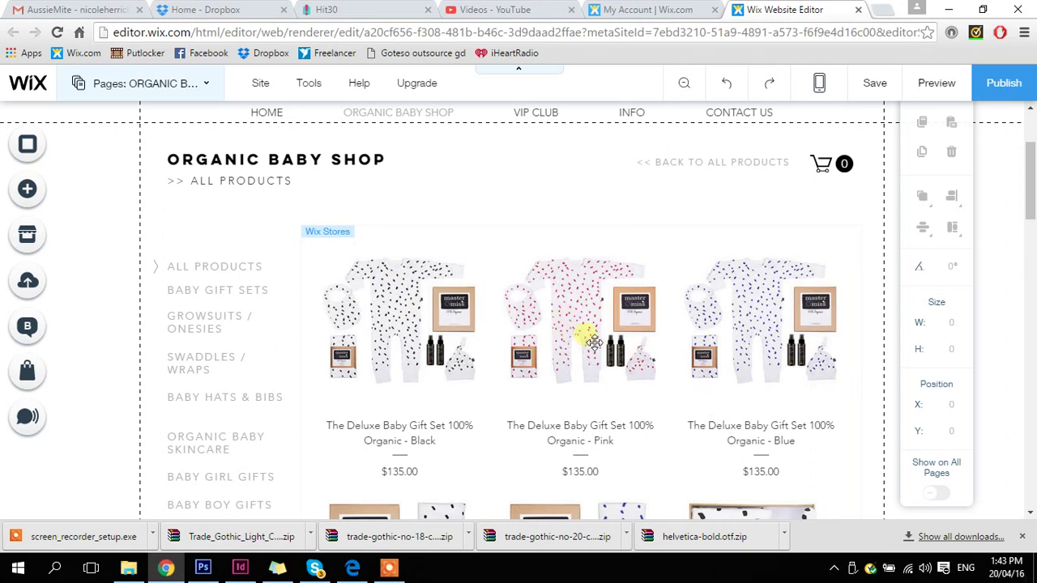
left_click(594, 316)
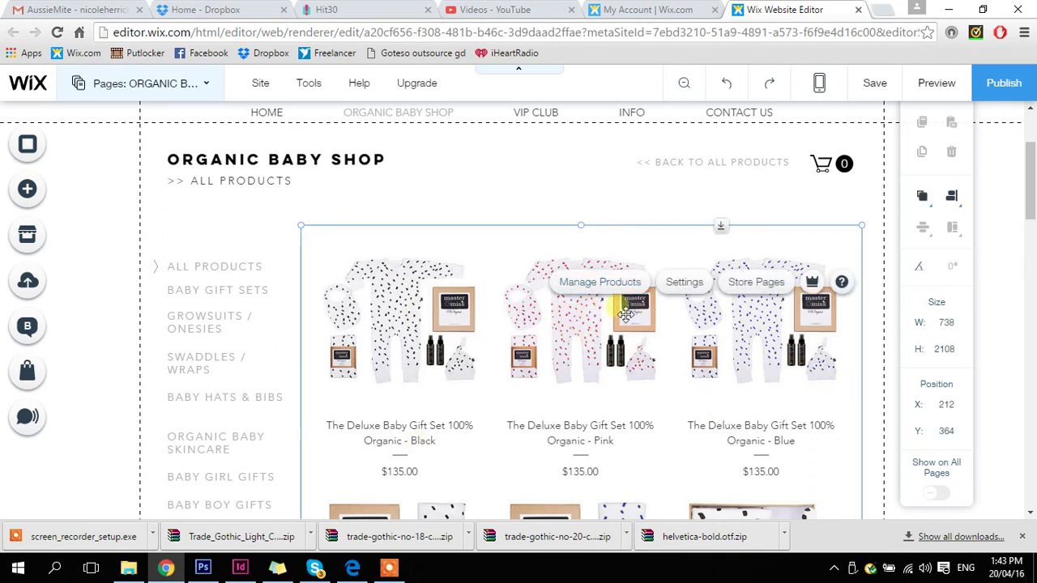
- Open Manage Products from the gallery and scroll through the 35-product list
left_click(619, 283)
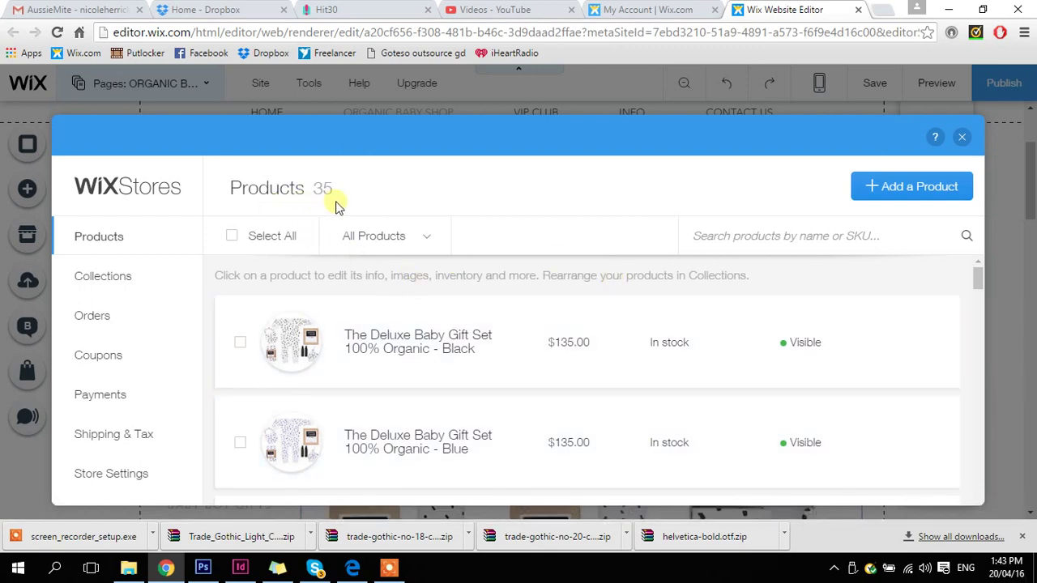
scroll(519, 396, "down", 1)
scroll(519, 397, "down", 8)
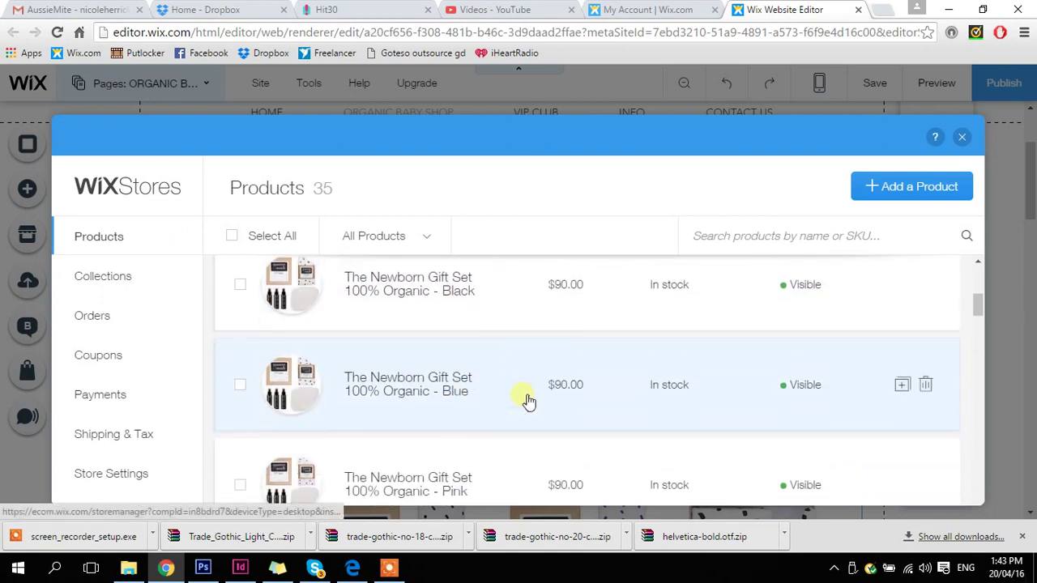
scroll(532, 405, "up", 3)
scroll(535, 407, "up", 6)
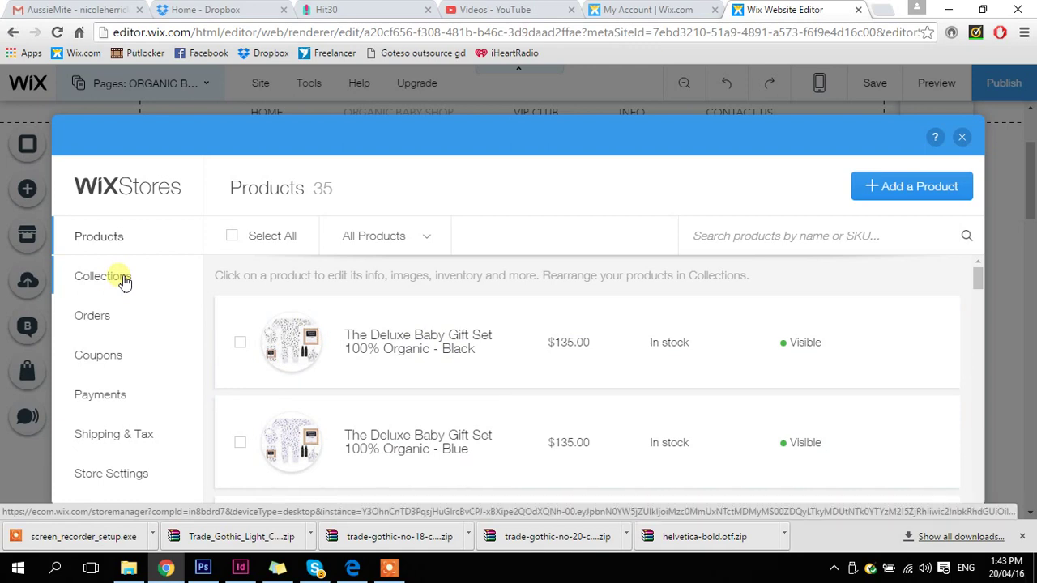
left_click(125, 281)
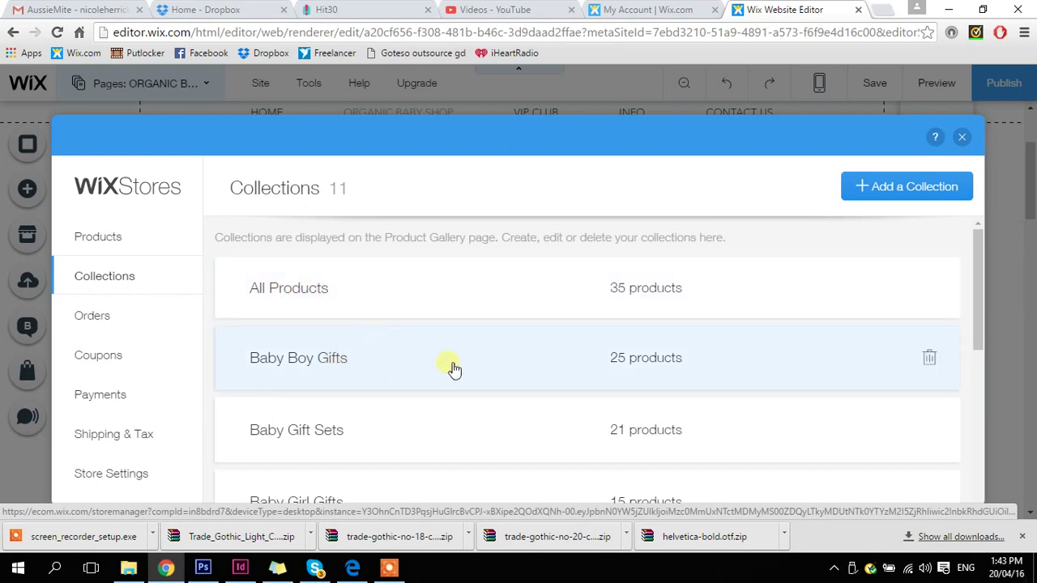
scroll(451, 365, "down", 3)
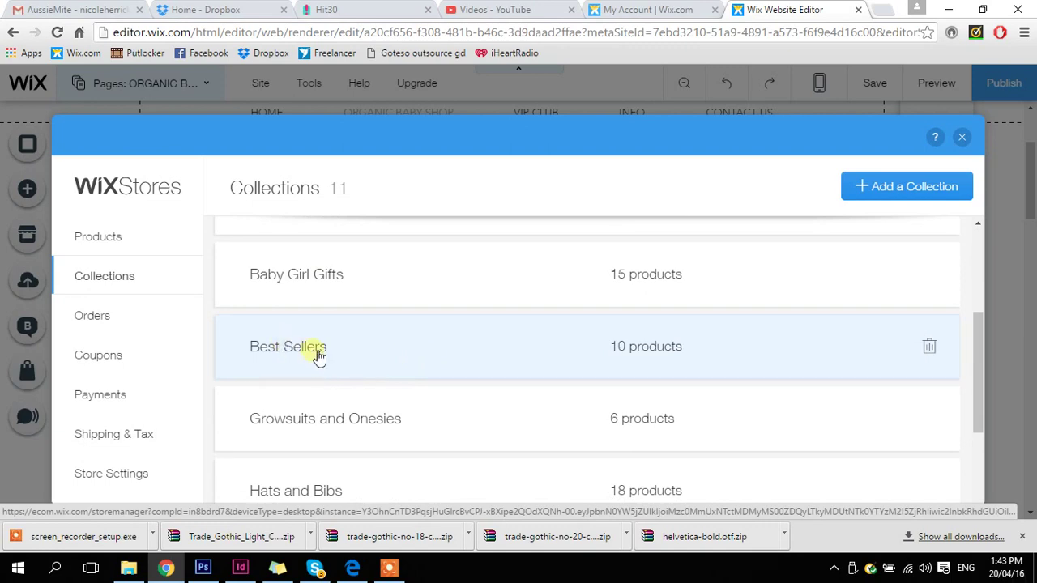
scroll(320, 357, "down", 3)
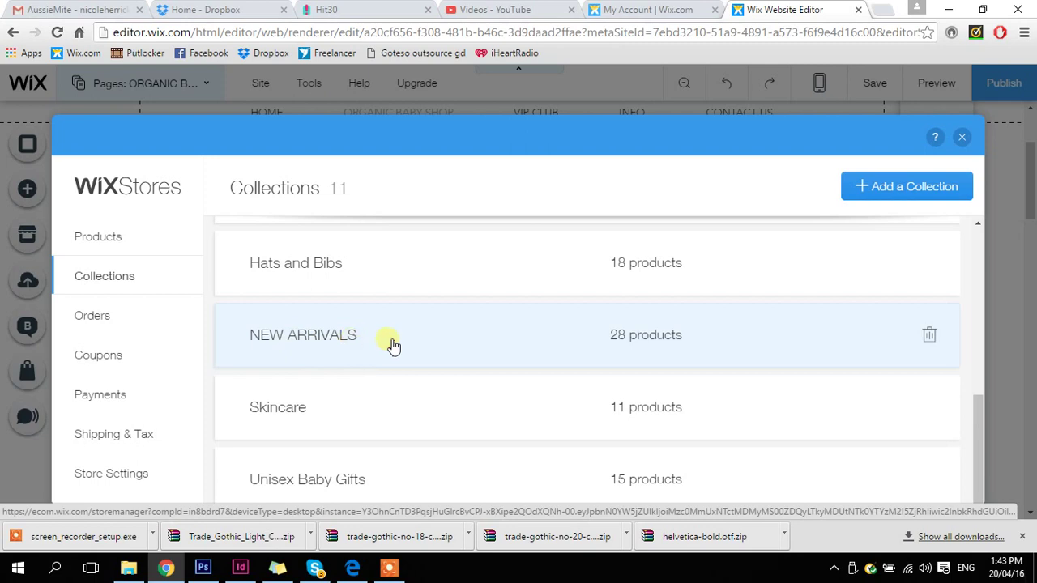
scroll(542, 367, "down", 1)
scroll(534, 371, "down", 1)
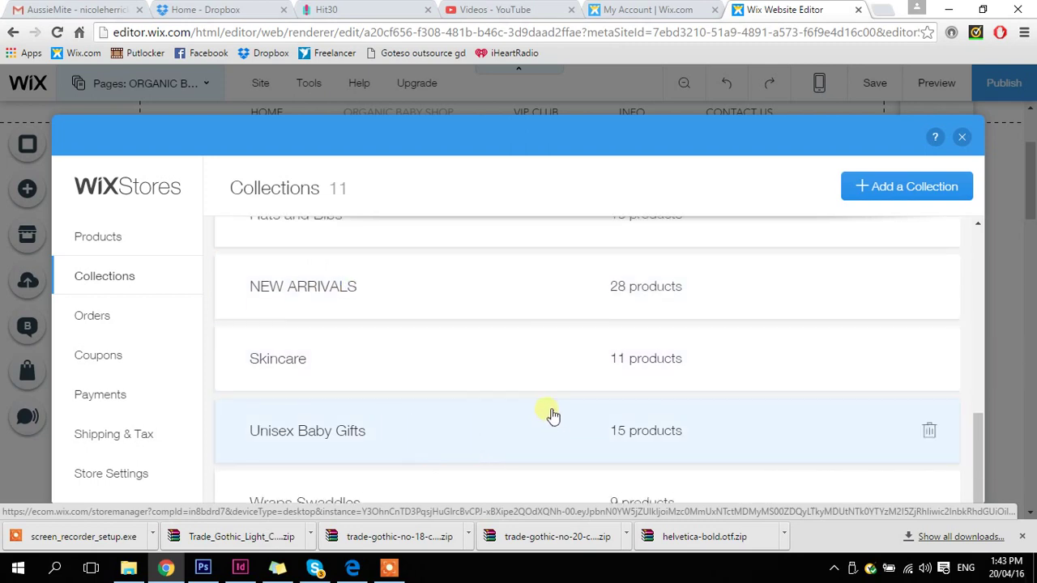
scroll(415, 451, "up", 3)
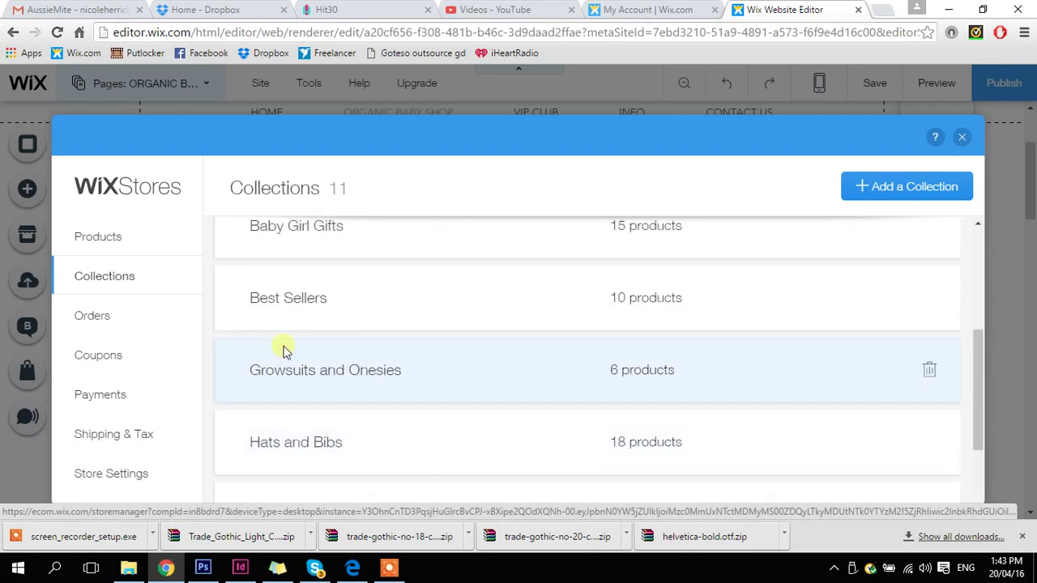
scroll(340, 383, "up", 4)
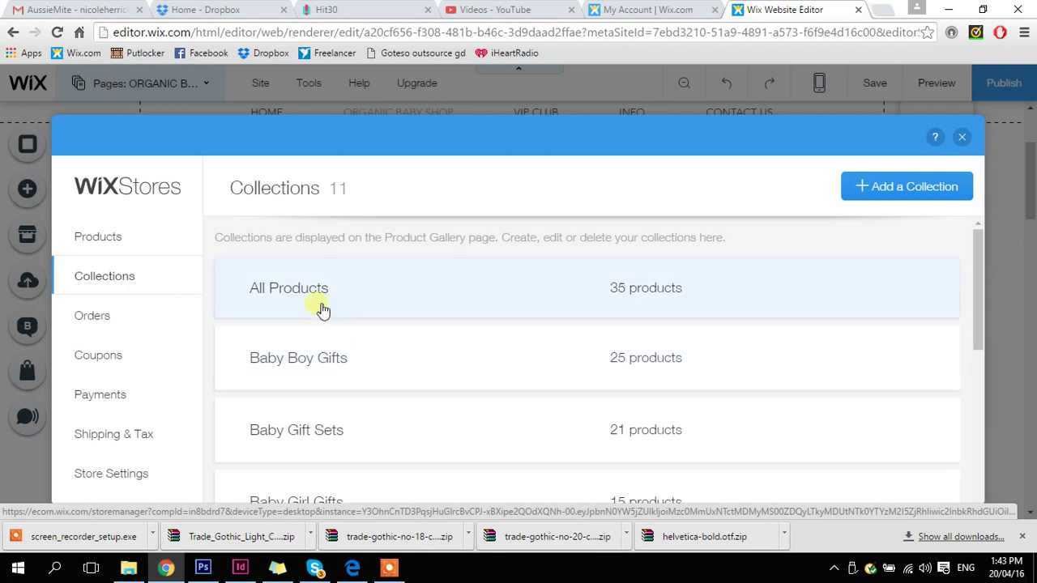
left_click(122, 245)
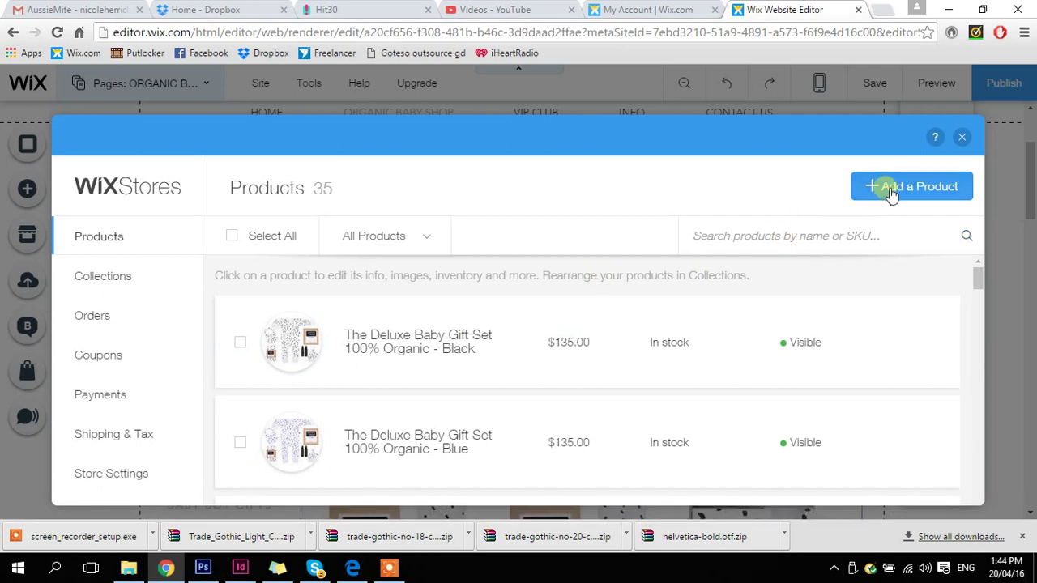
- Add a new product named '100% Organic Cotton Baby Onesie - Blue' priced at $29.95
left_click(891, 195)
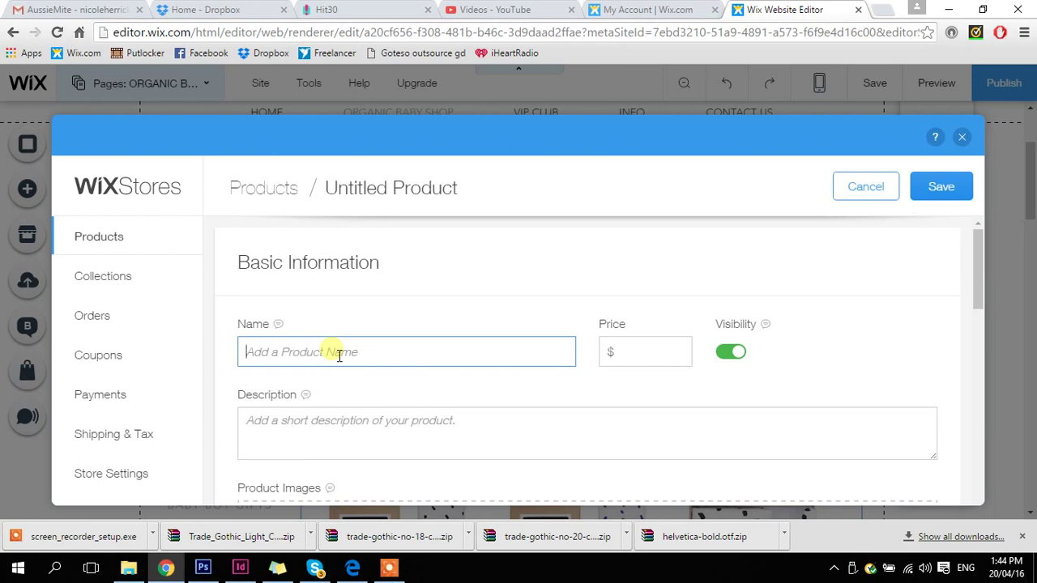
type("100")
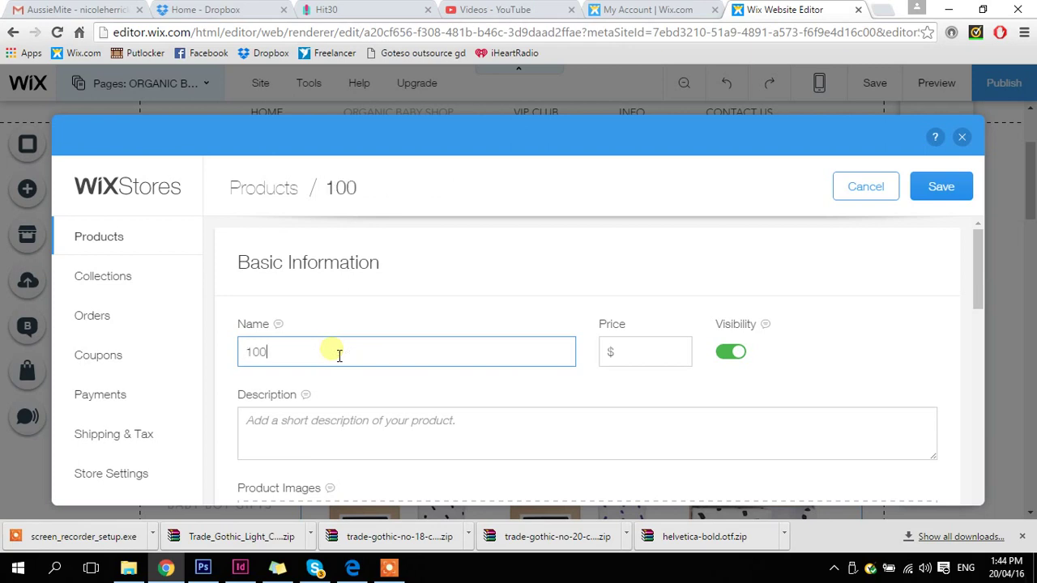
type("% Organic Cotton")
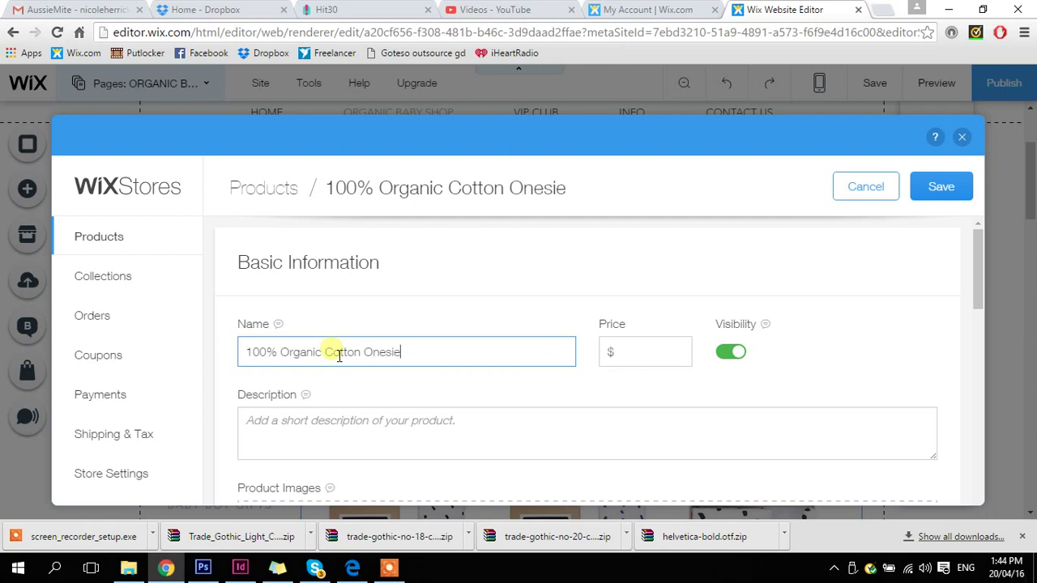
type("Baby Onesie")
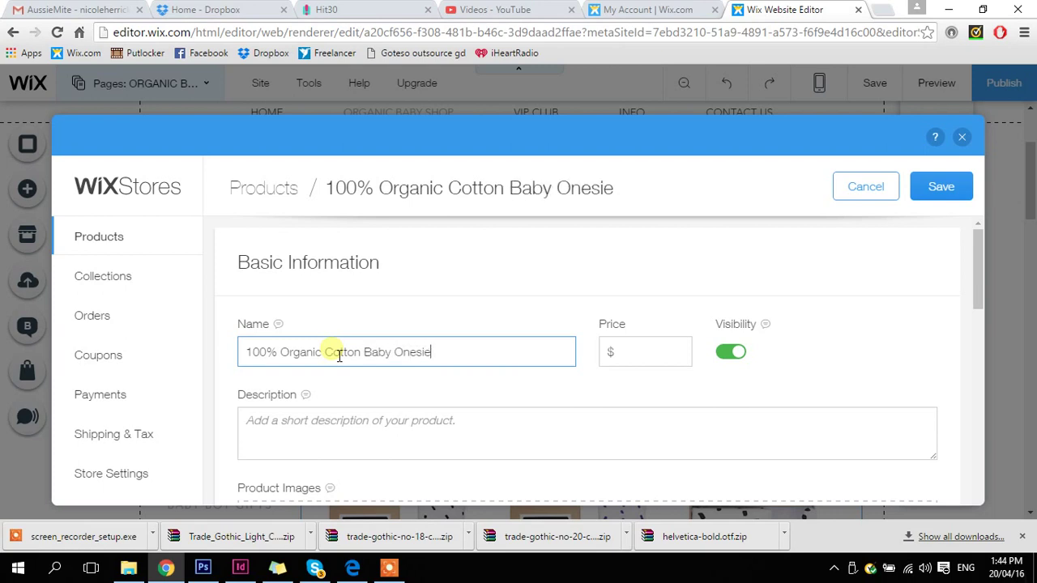
type(" - Blue")
left_click(643, 363)
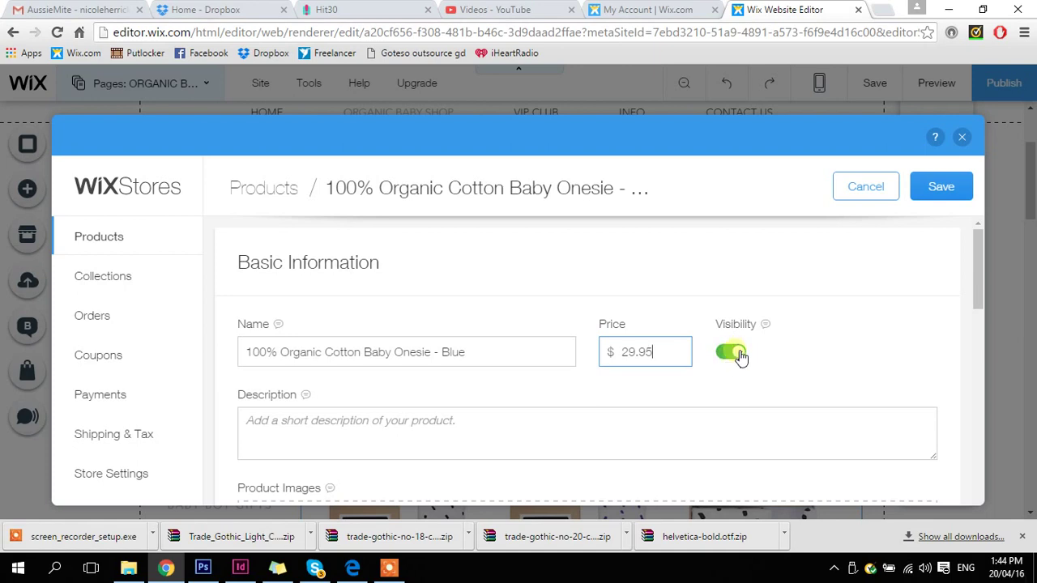
scroll(739, 356, "down", 1)
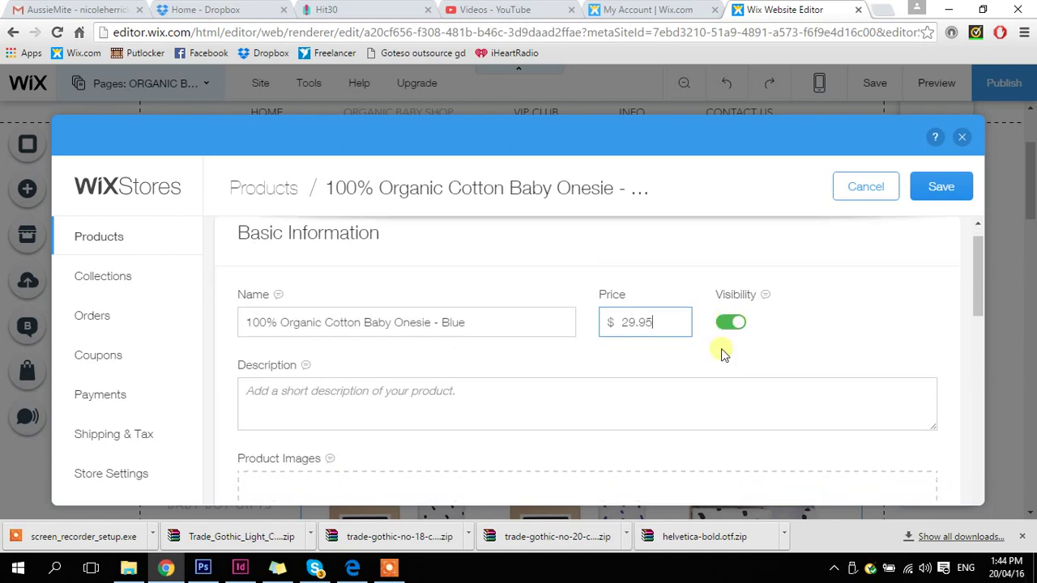
left_click(426, 347)
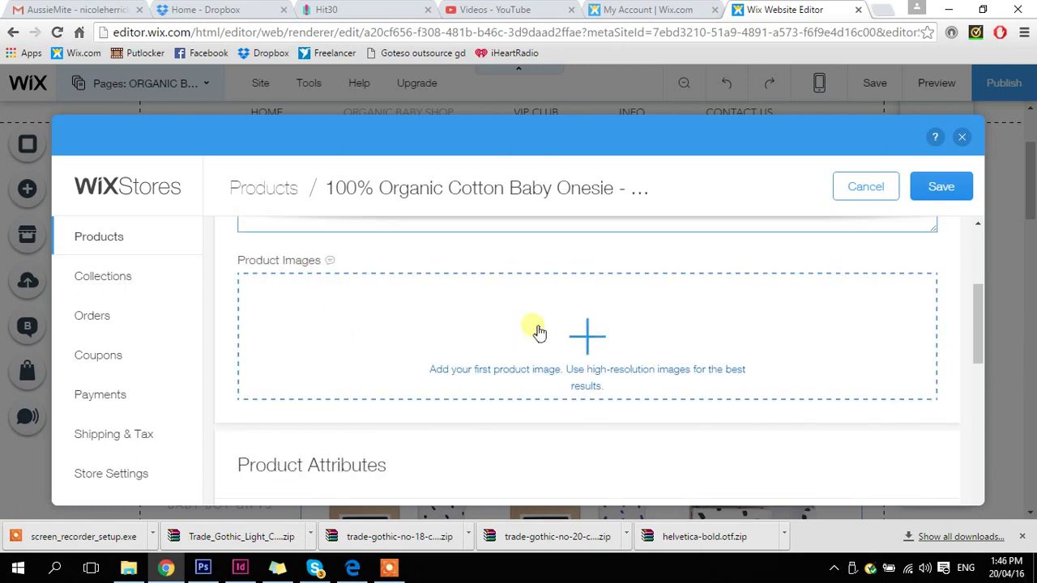
- Open the image library on the Products NEW folder and start an image upload
left_click(591, 338)
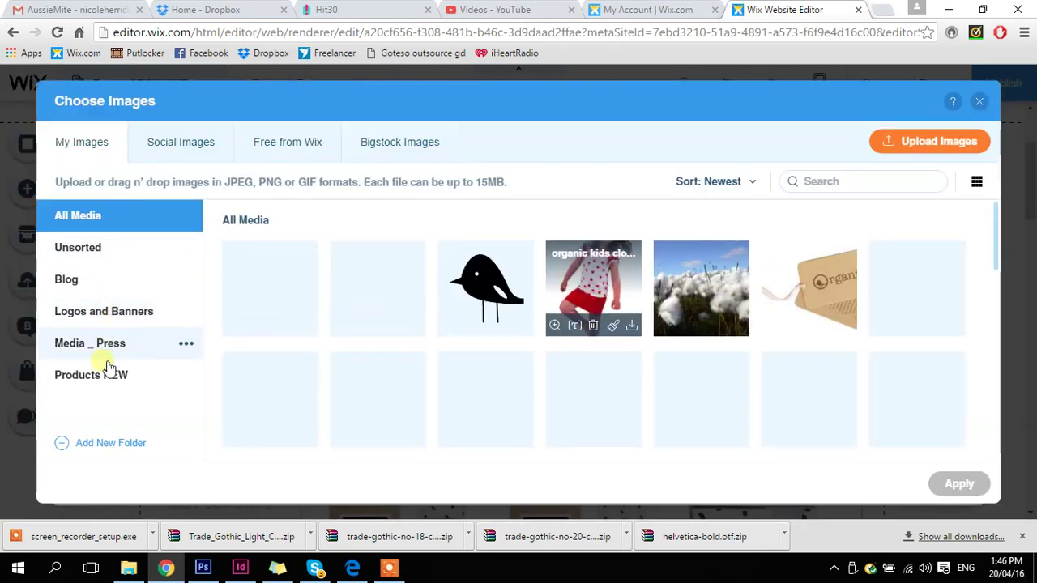
left_click(96, 380)
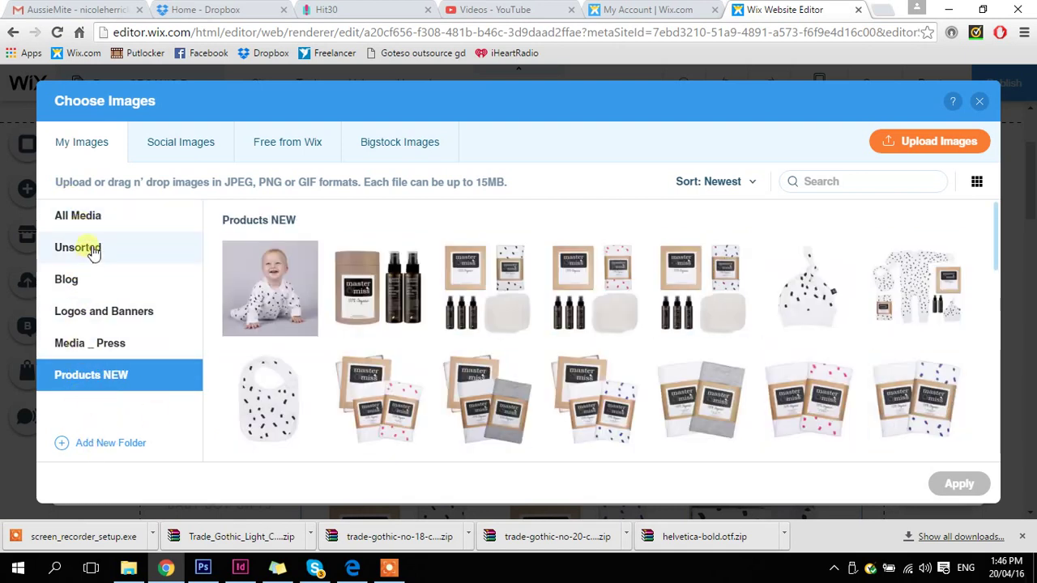
mouse_move(241, 281)
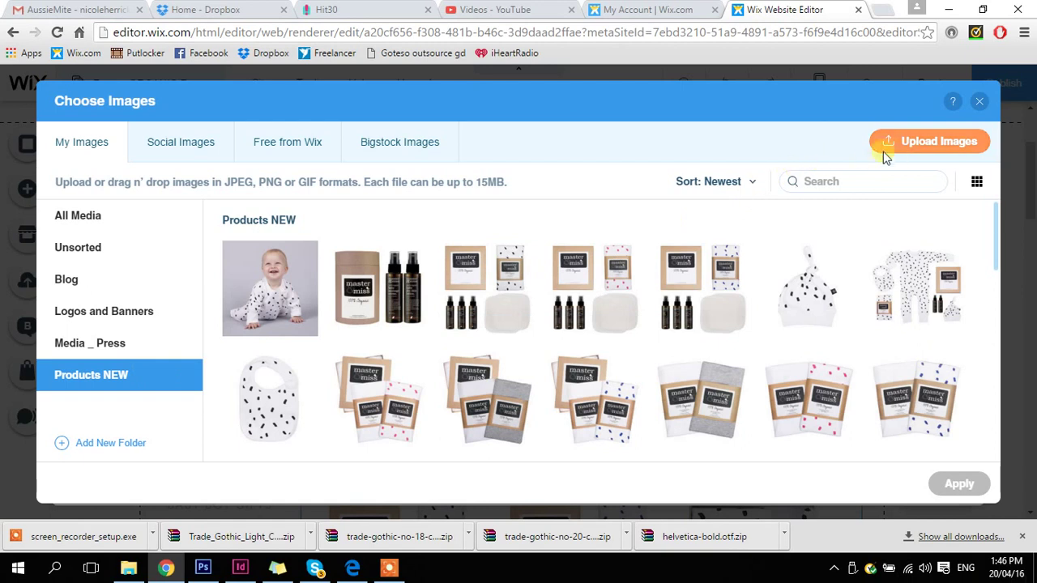
left_click(917, 141)
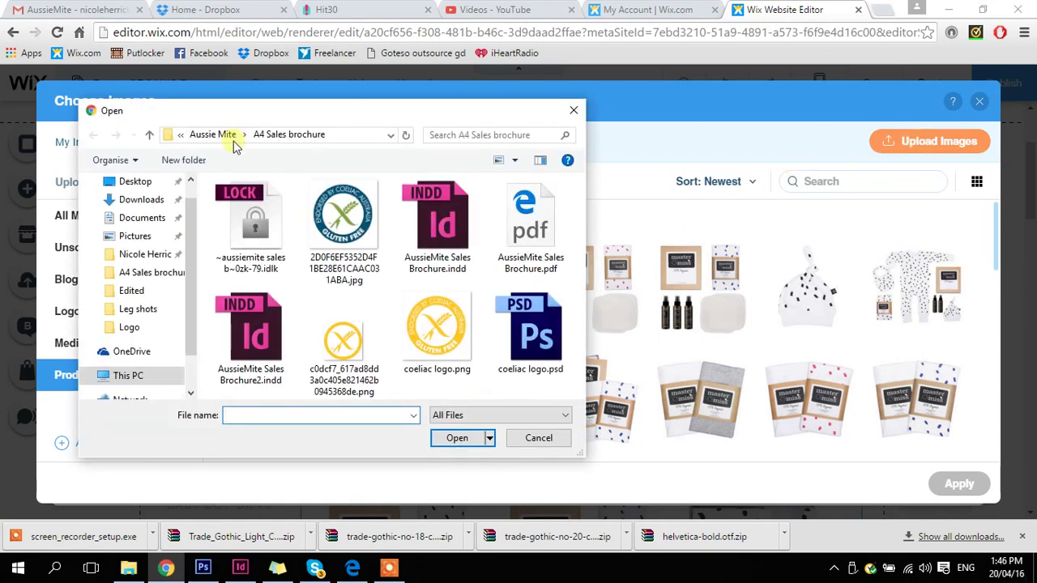
- Browse to Master and Miss > Flatlays > 2016 DOT range > Edited > png > JPEG
left_click(224, 135)
left_click(224, 132)
scroll(261, 259, "down", 6)
scroll(261, 276, "down", 5)
double_click(266, 331)
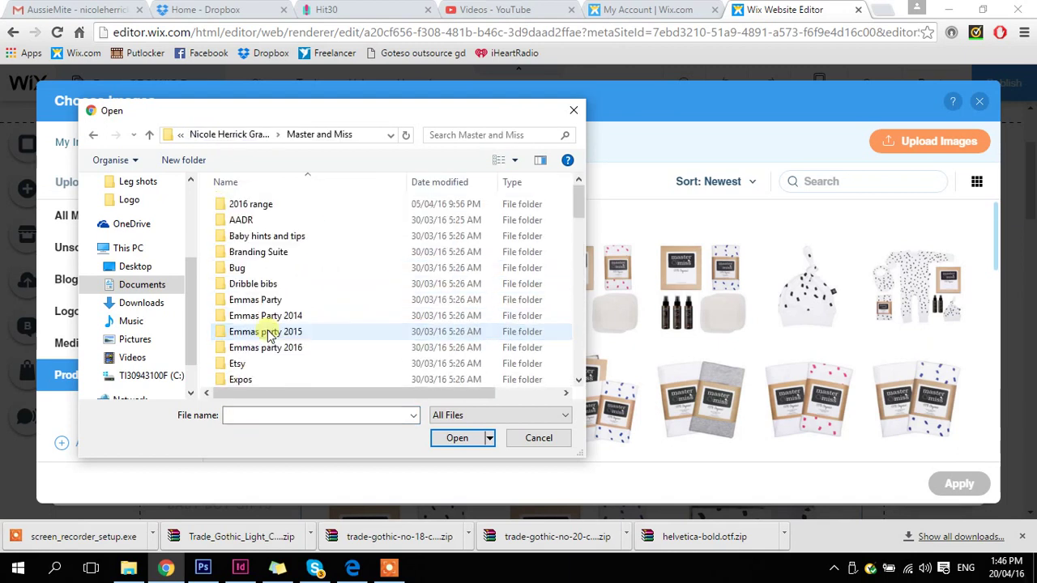
scroll(275, 331, "down", 2)
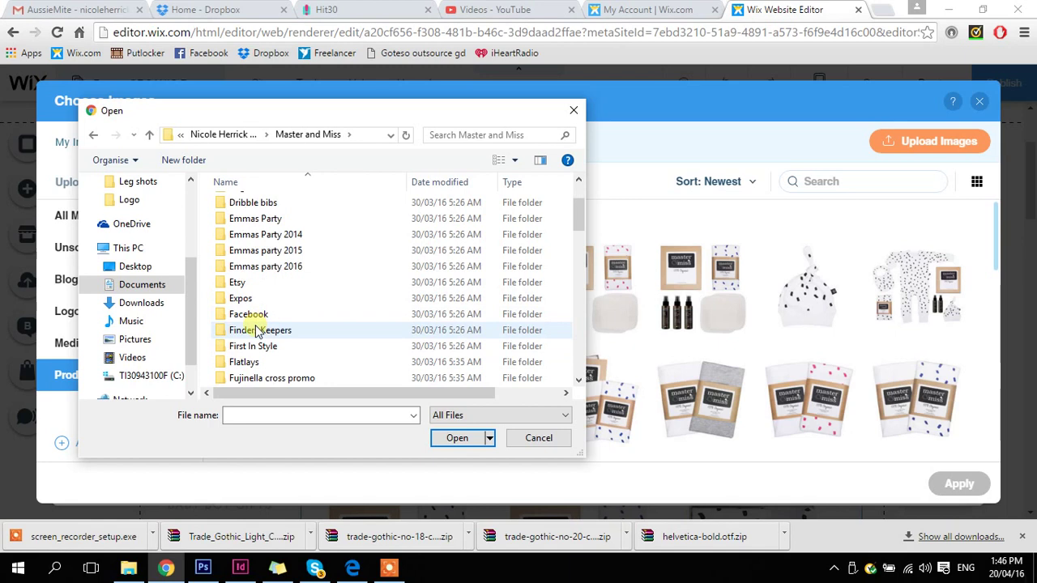
double_click(245, 362)
double_click(251, 231)
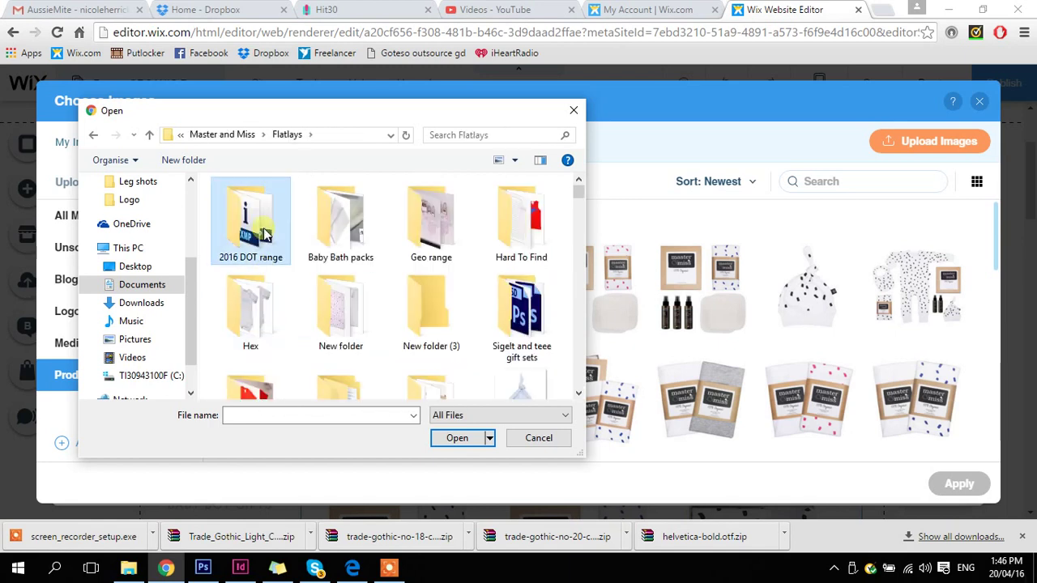
double_click(338, 218)
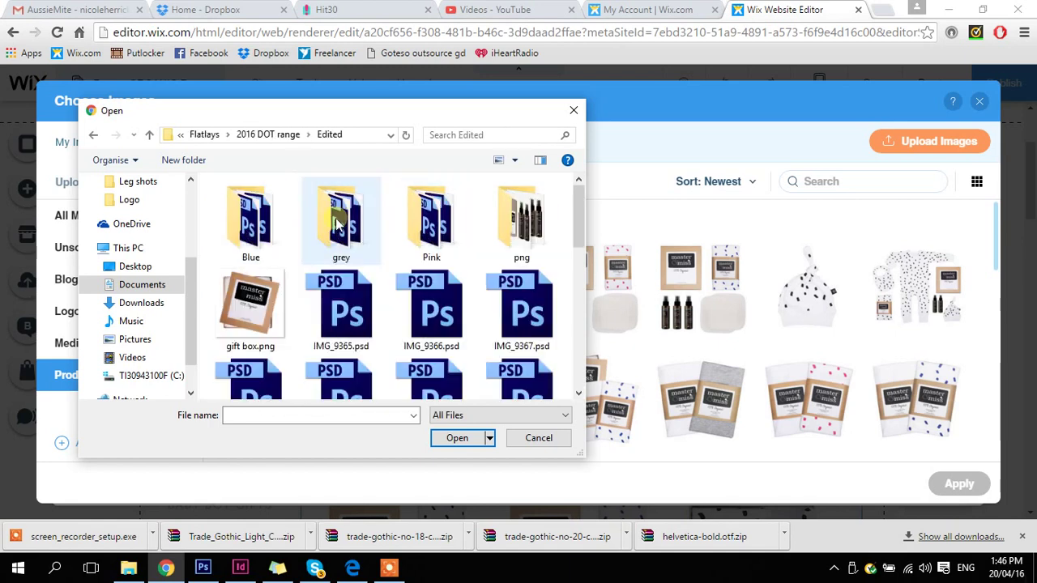
double_click(515, 223)
double_click(252, 217)
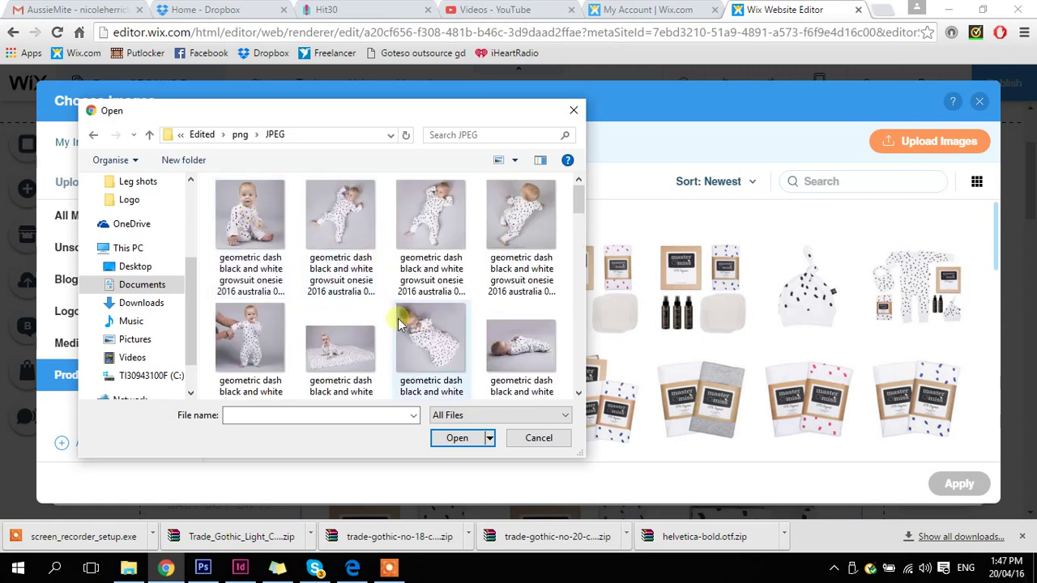
- Upload 'Organic cotton baby boys growsuit onesie Blue.jpg' into the Products NEW folder
scroll(398, 323, "down", 3)
scroll(434, 328, "down", 9)
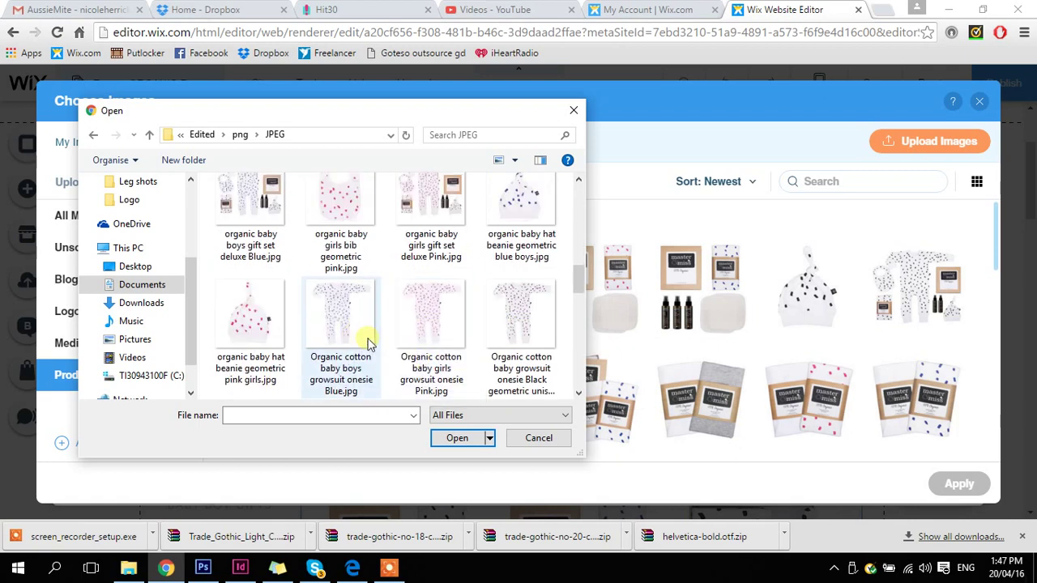
left_click(340, 326)
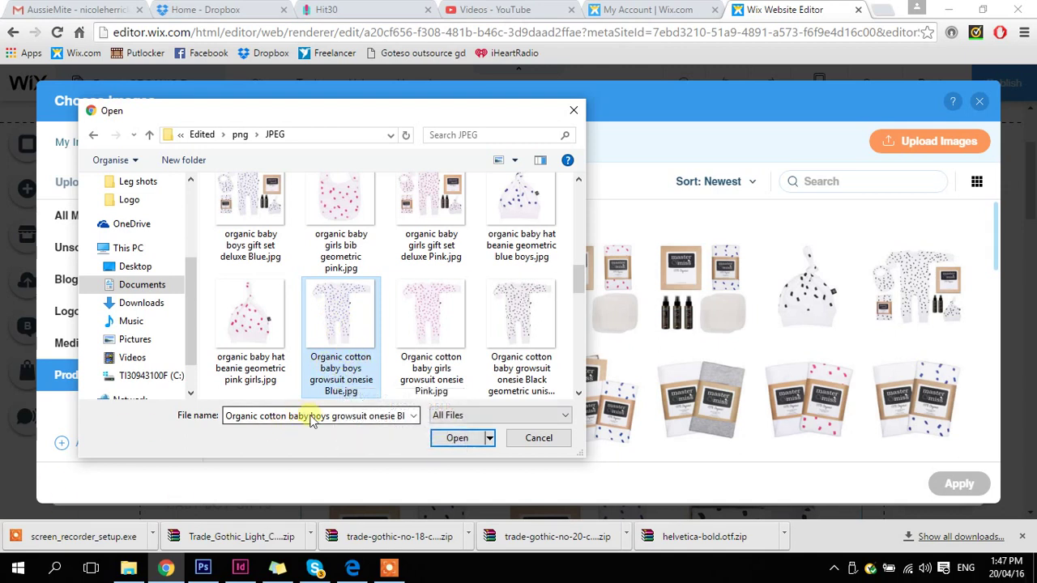
left_click(456, 441)
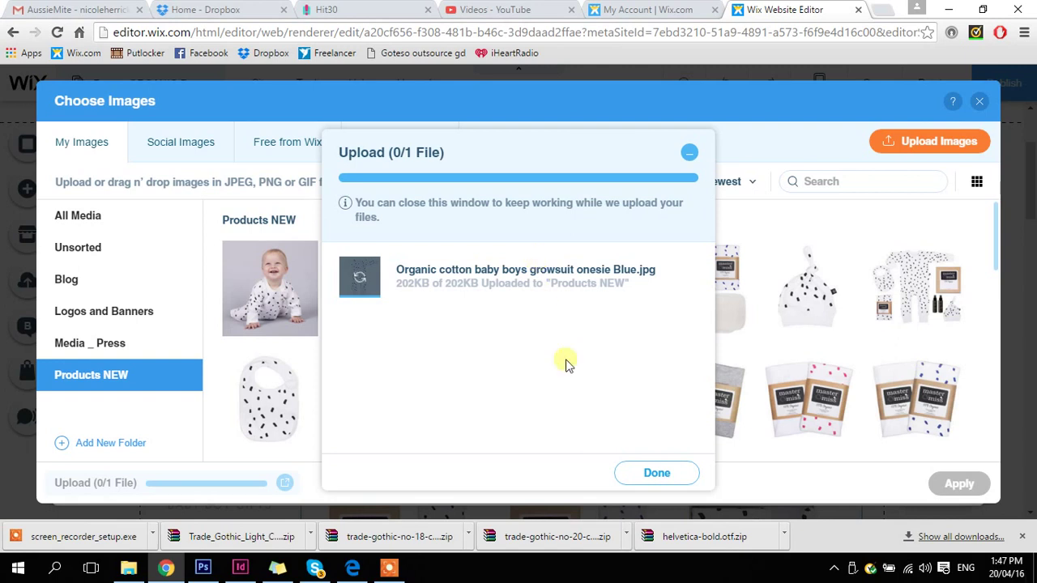
- Close the upload window, then try several thumbnails before clearing the selection
left_click(638, 458)
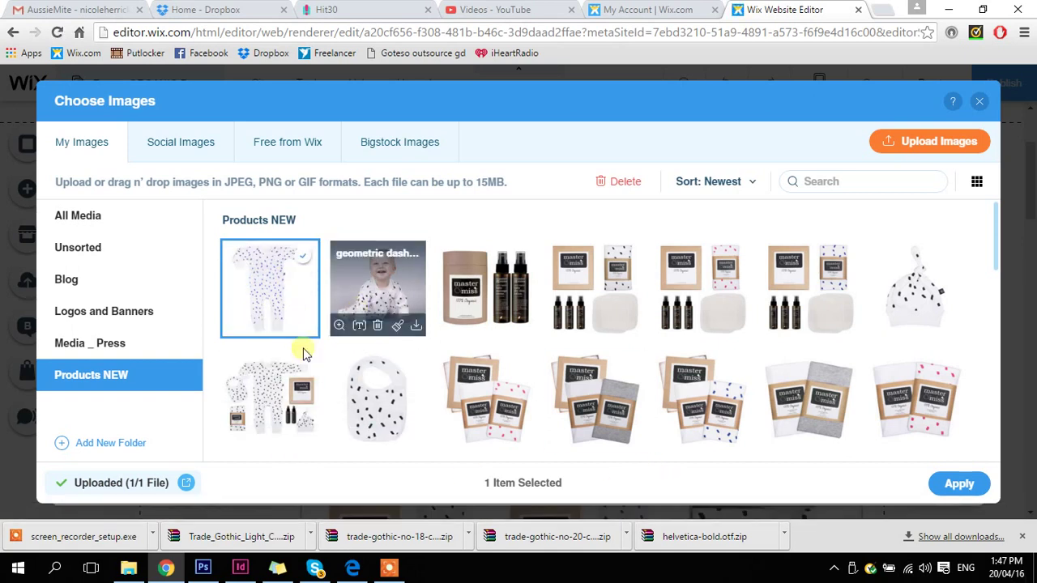
left_click(698, 280)
left_click(381, 284, "ctrl")
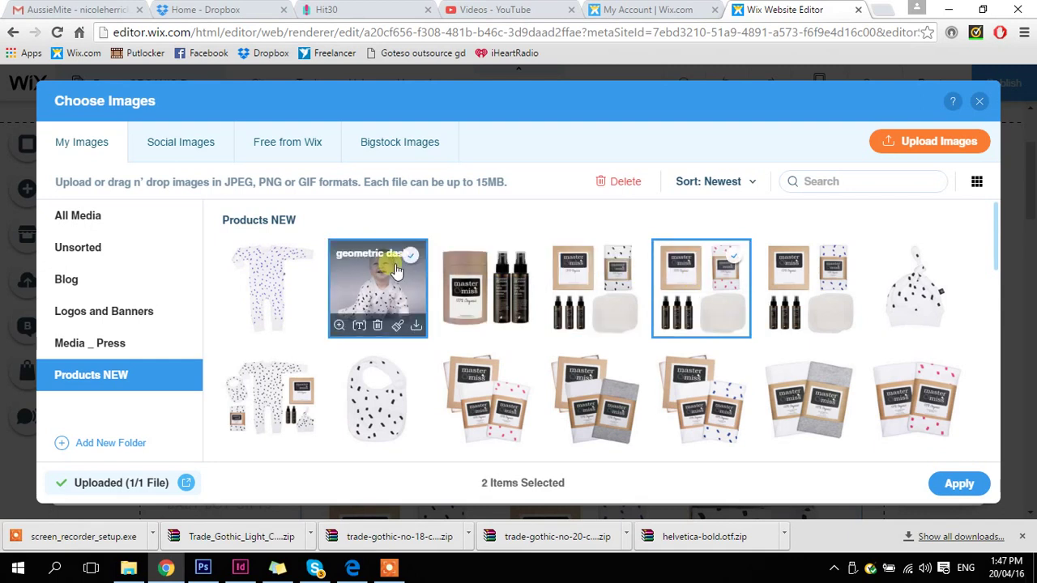
left_click(486, 284, "ctrl")
left_click(590, 278, "ctrl")
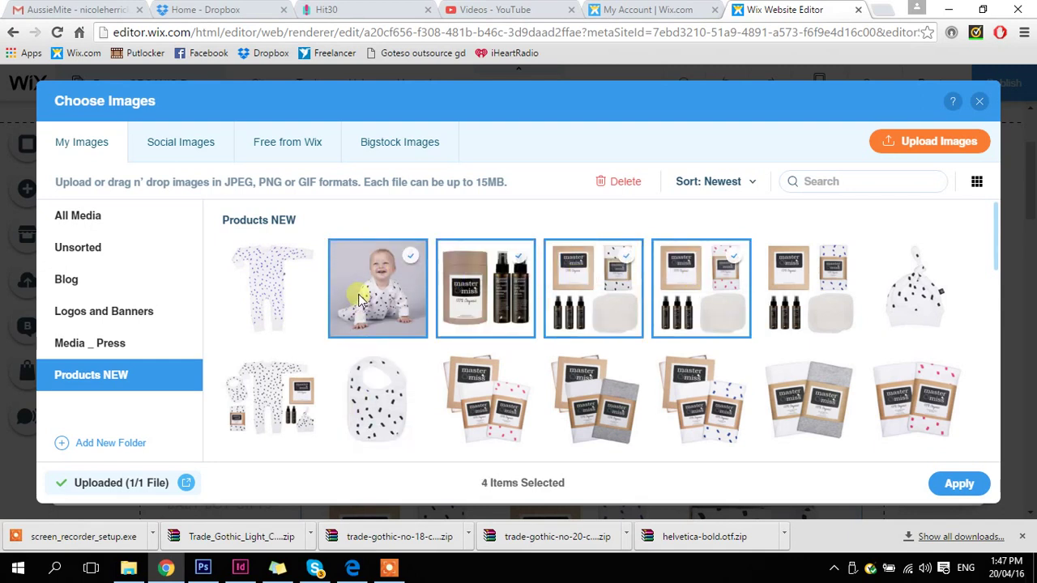
left_click(468, 291, "ctrl")
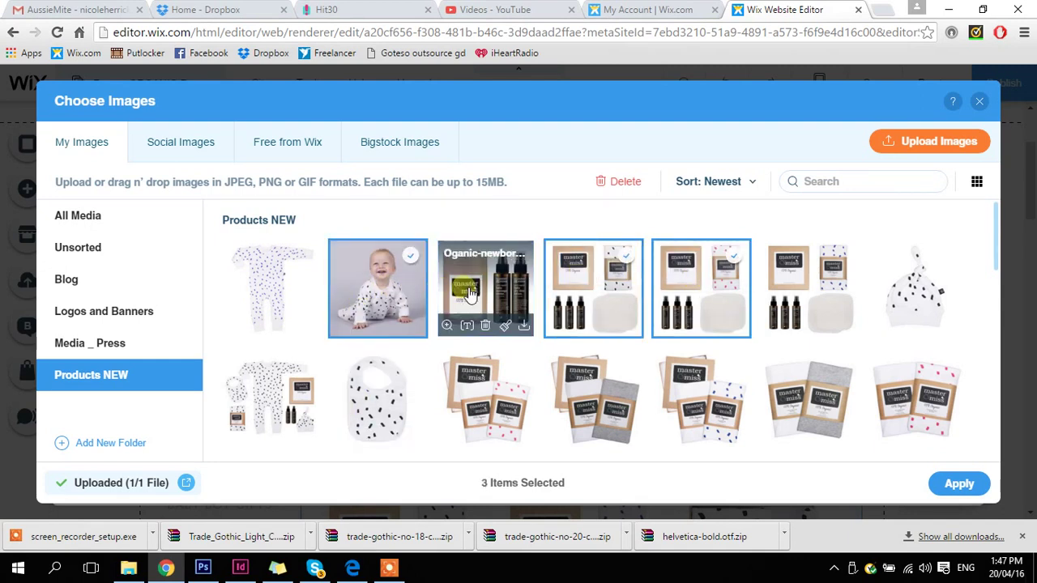
left_click(414, 293, "ctrl")
left_click(573, 301, "ctrl")
left_click(693, 300, "ctrl")
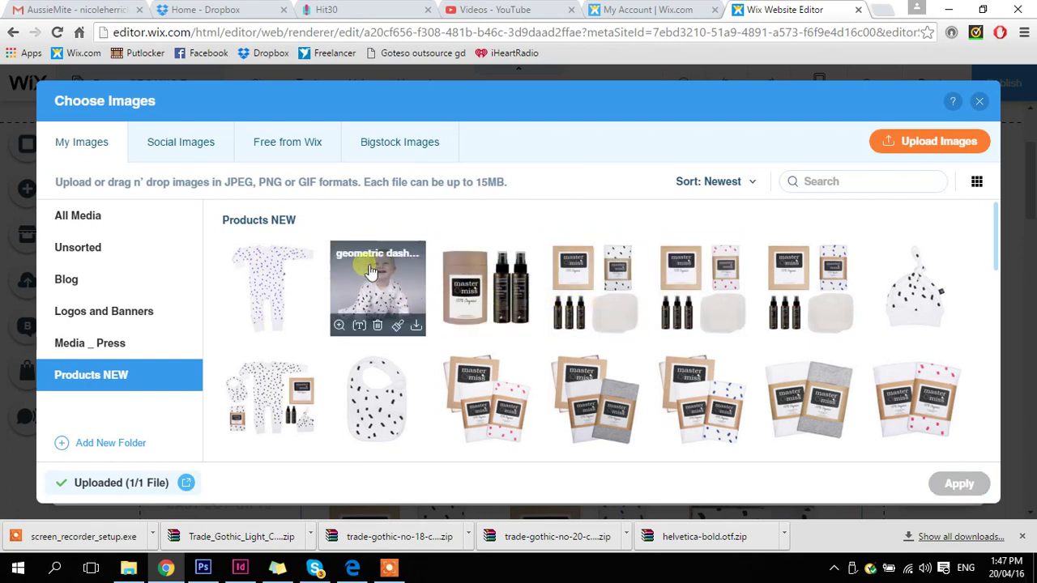
- Attach the blue onesie photo and the smiling baby photo as the product images
left_click(283, 294, "ctrl")
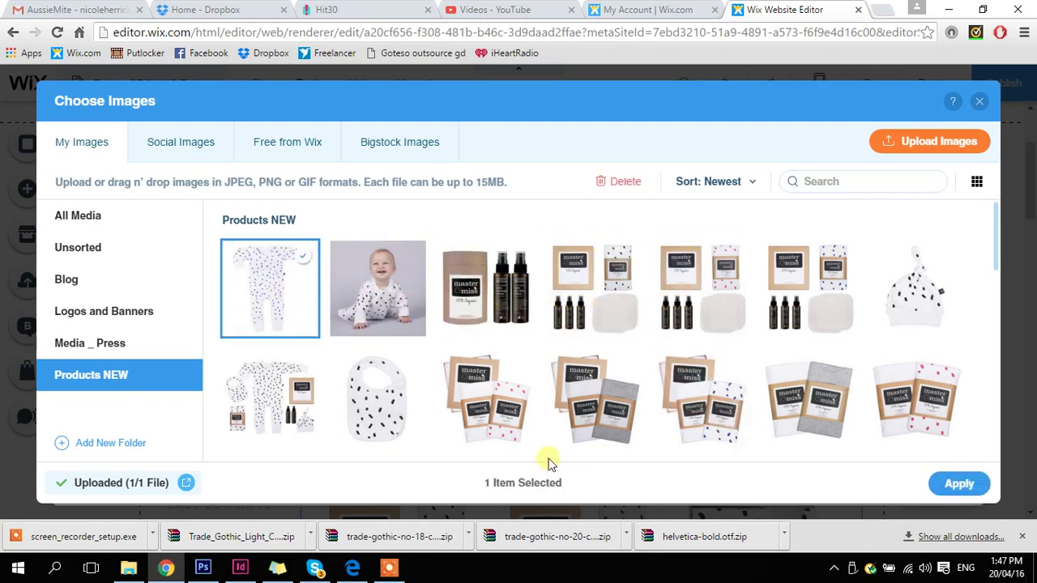
left_click(384, 293, "ctrl")
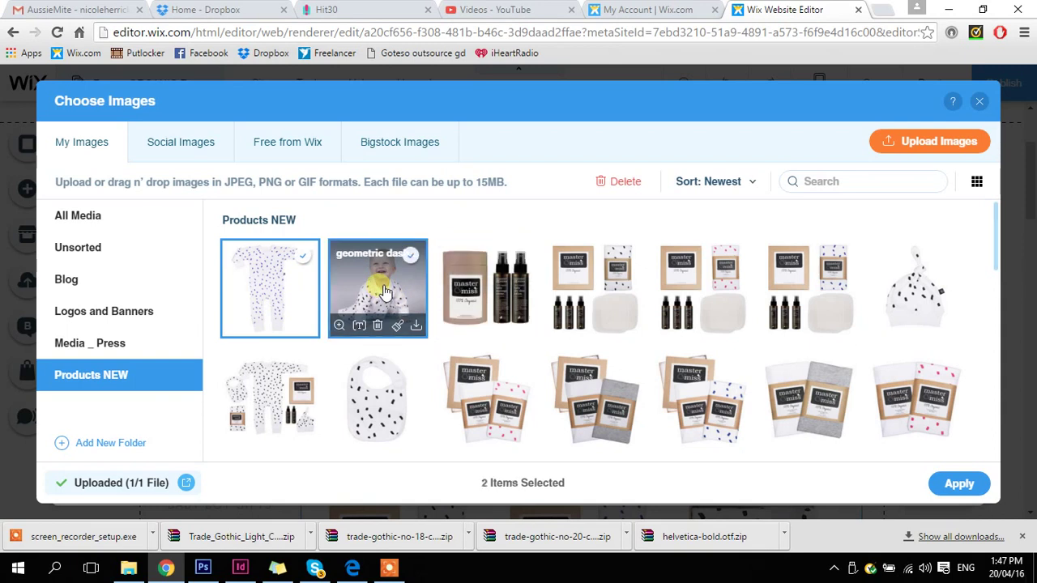
scroll(690, 343, "down", 2)
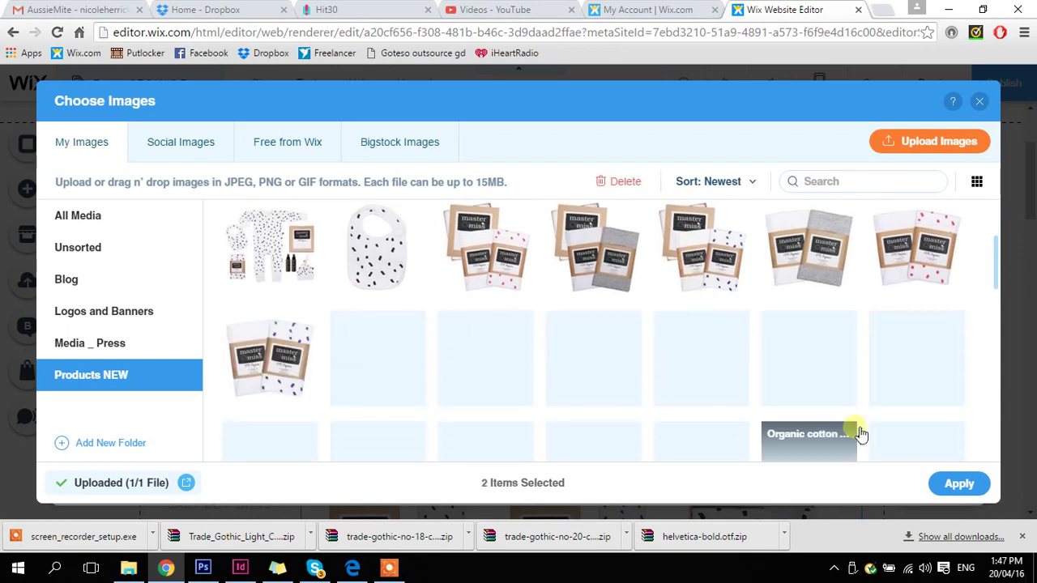
scroll(861, 433, "up", 2)
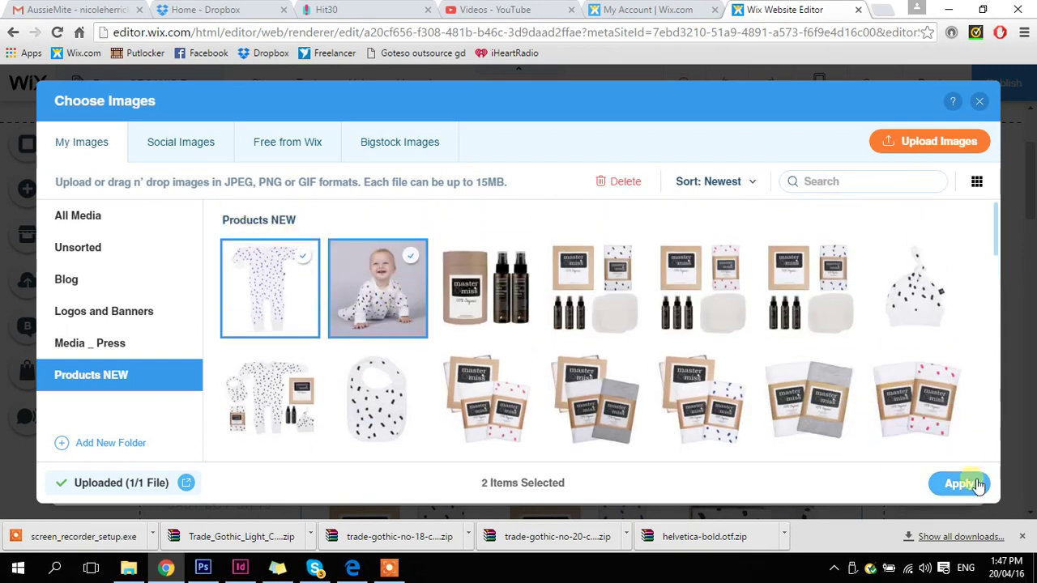
left_click(958, 483)
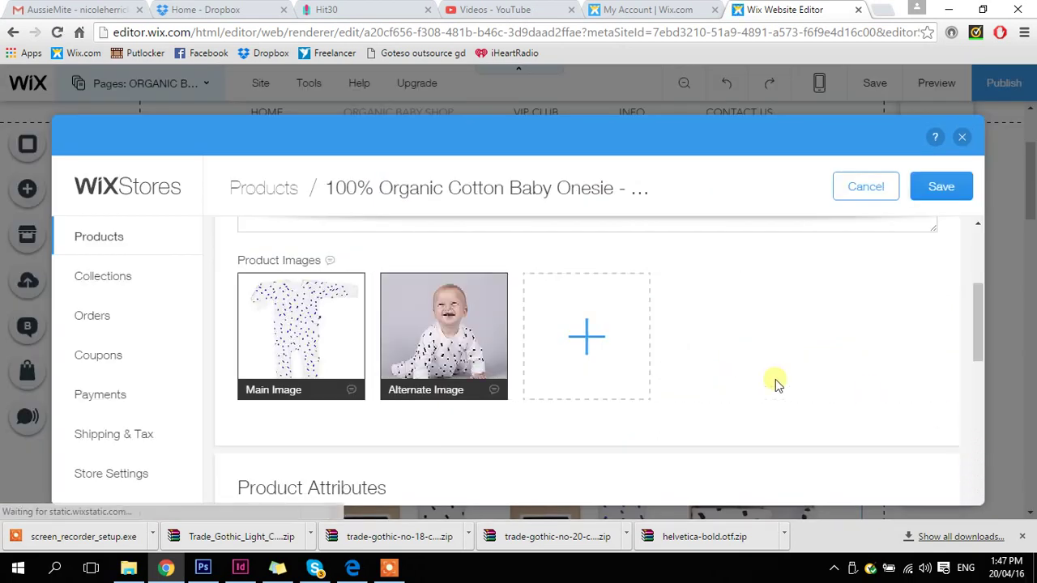
left_click_drag(411, 325, 366, 353)
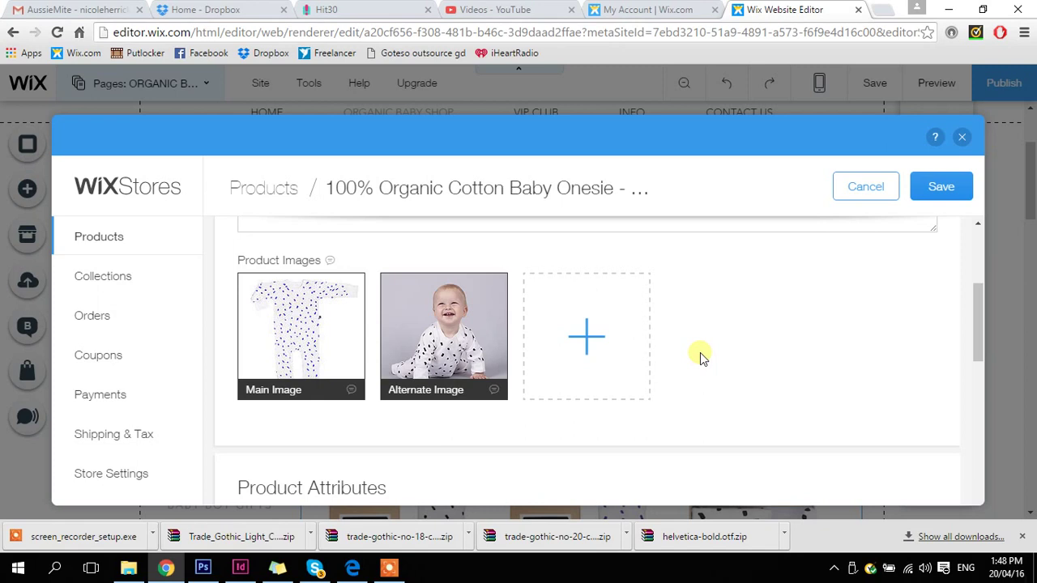
scroll(701, 358, "down", 3)
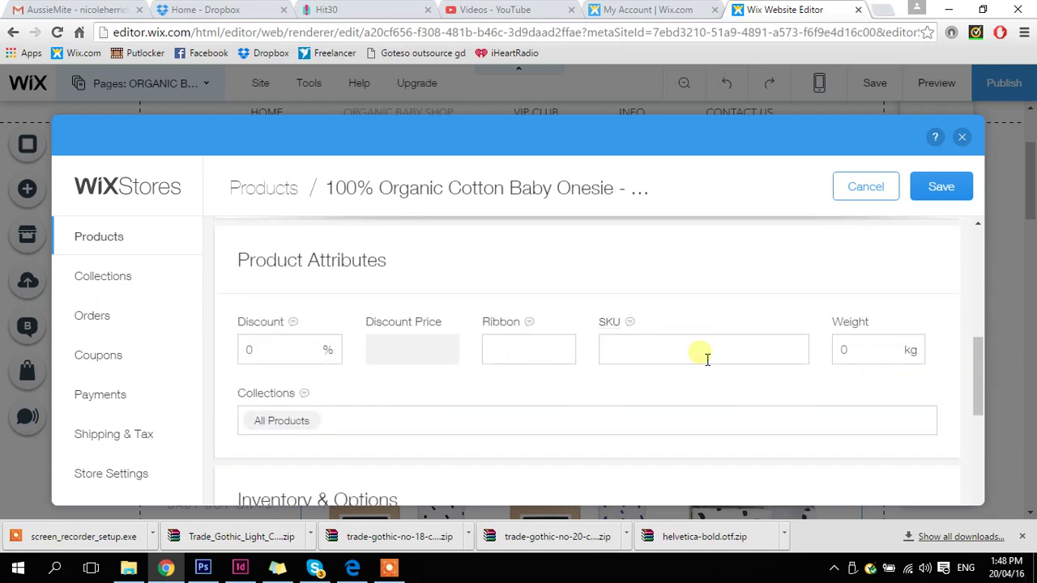
scroll(702, 356, "up", 5)
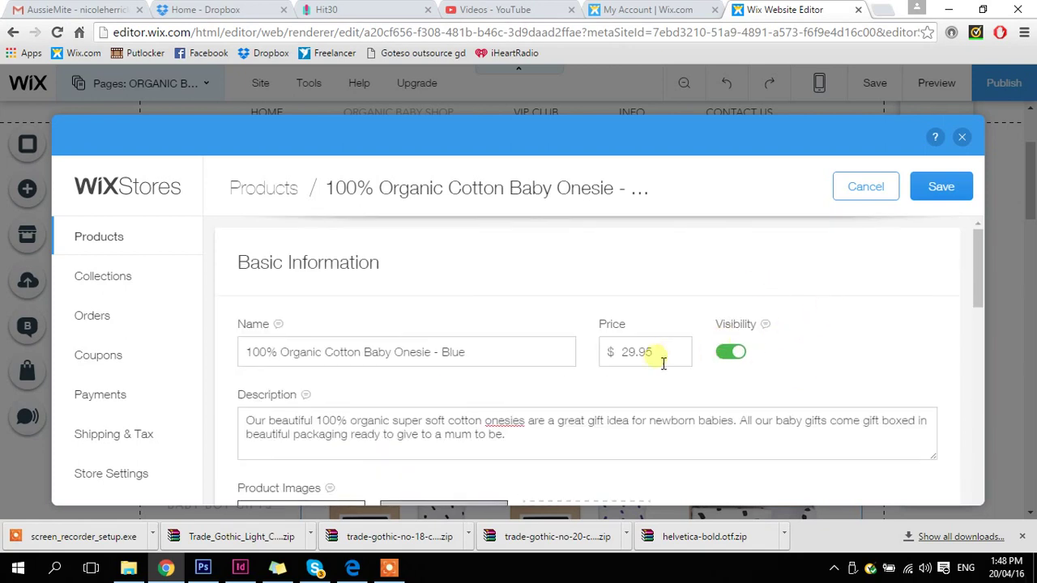
scroll(778, 371, "down", 5)
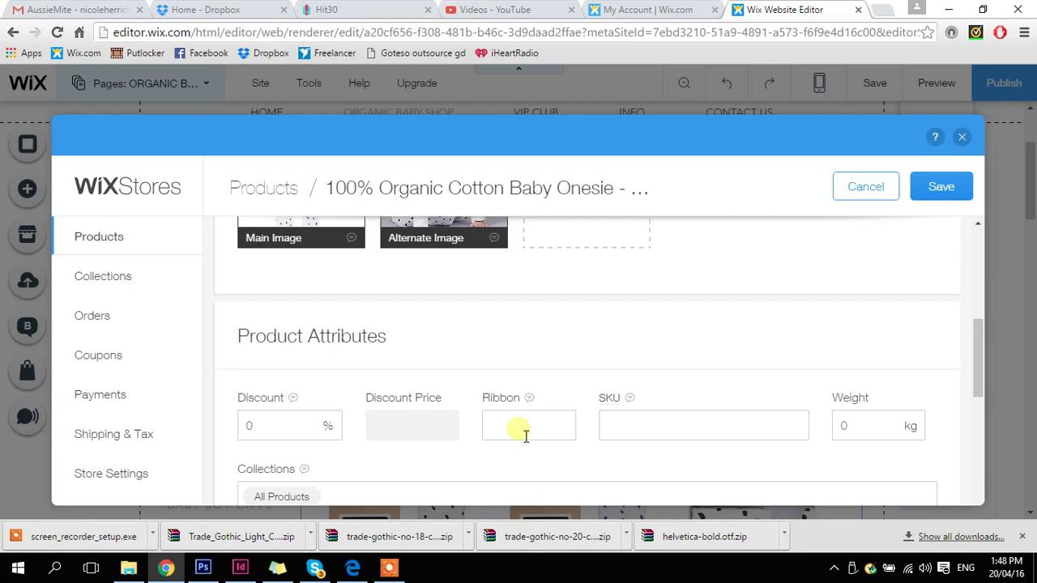
left_click(628, 431)
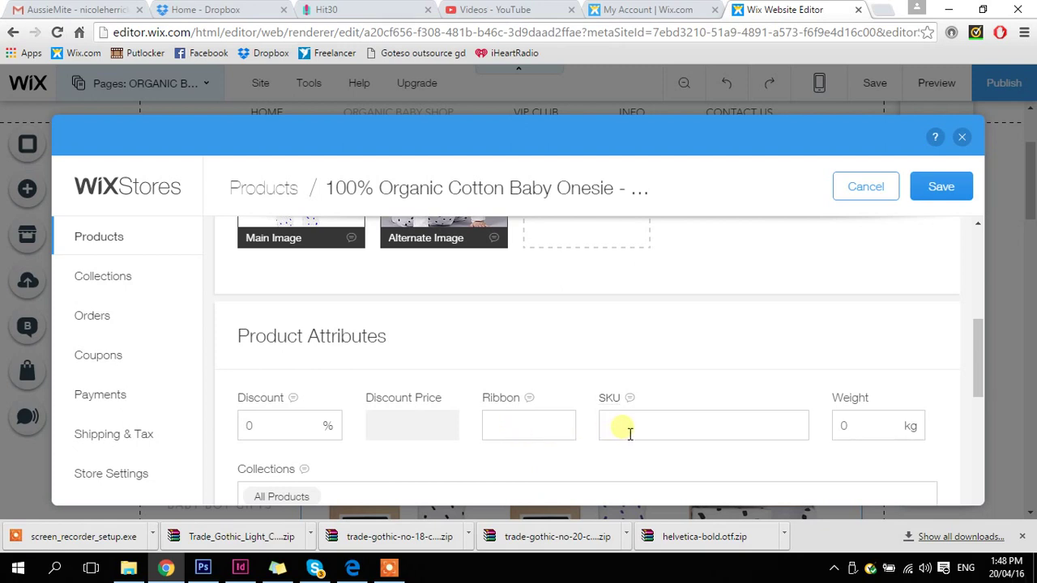
left_click(854, 439)
left_click(630, 430)
left_click(867, 429)
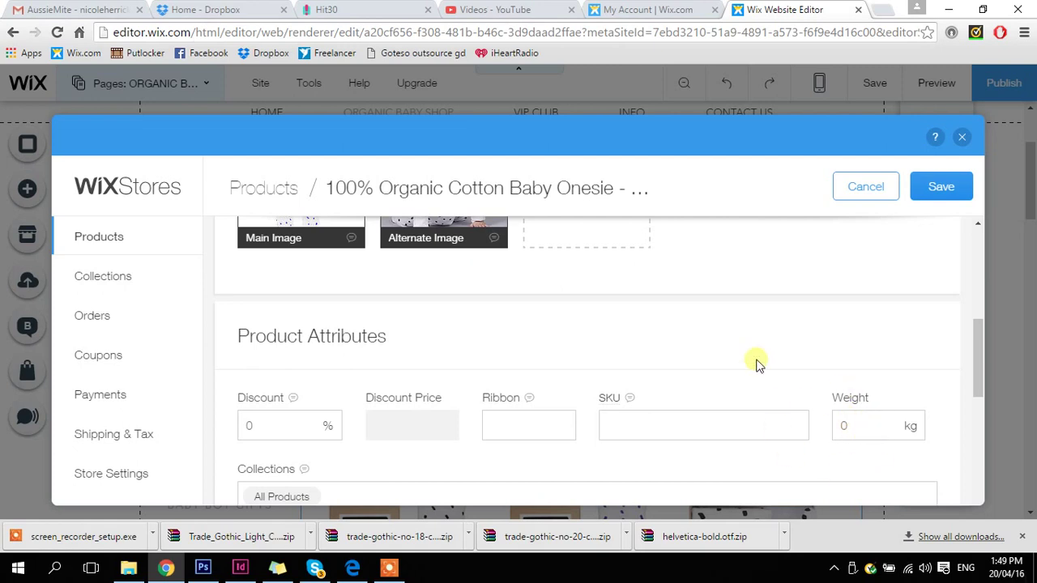
scroll(756, 364, "down", 2)
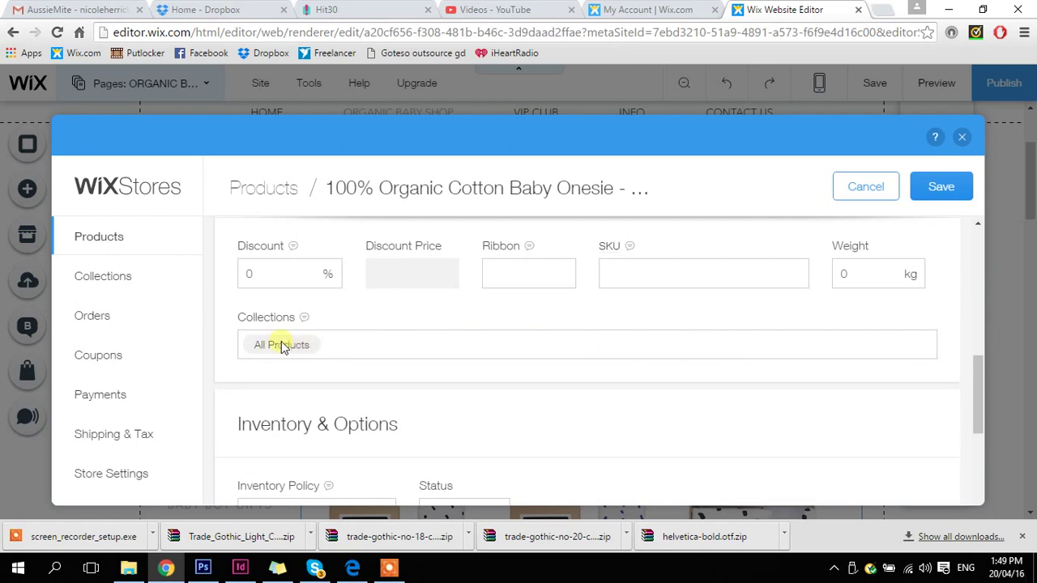
- Add the onesie to the Baby Boy Gifts and NEW ARRIVALS collections
left_click(390, 350)
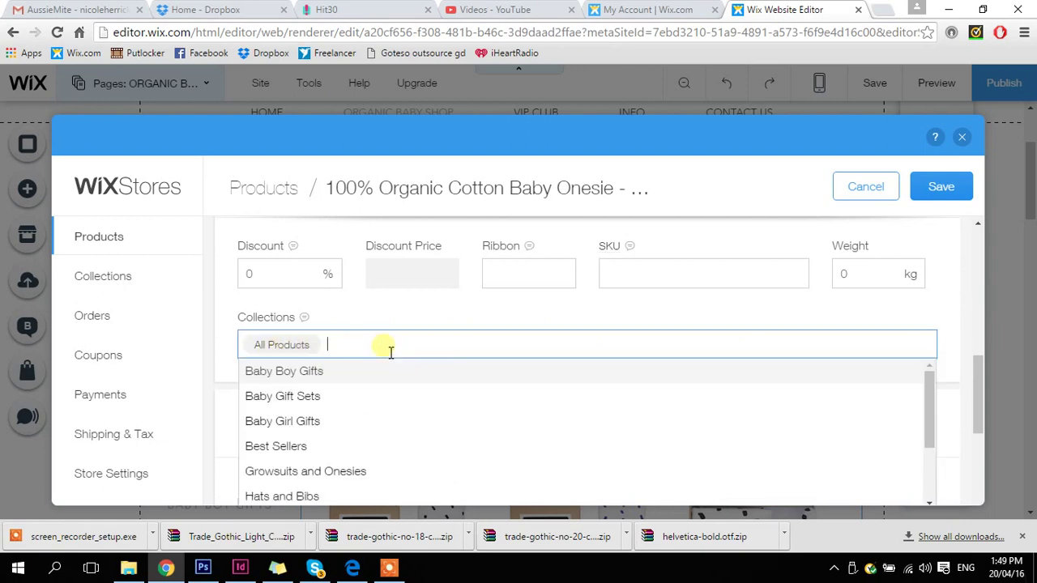
left_click(316, 372)
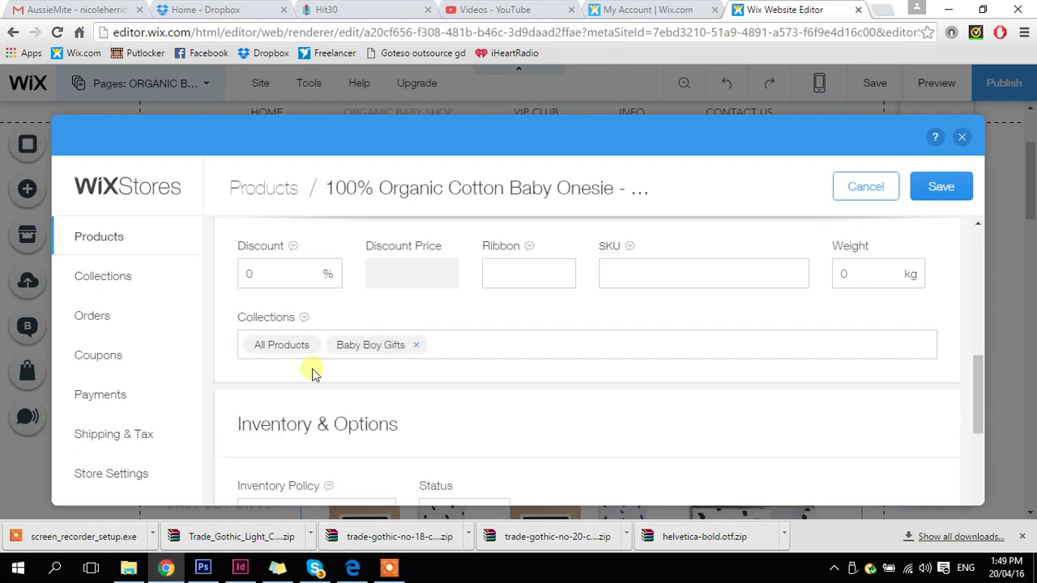
left_click(433, 343)
scroll(382, 413, "down", 1)
left_click(342, 428)
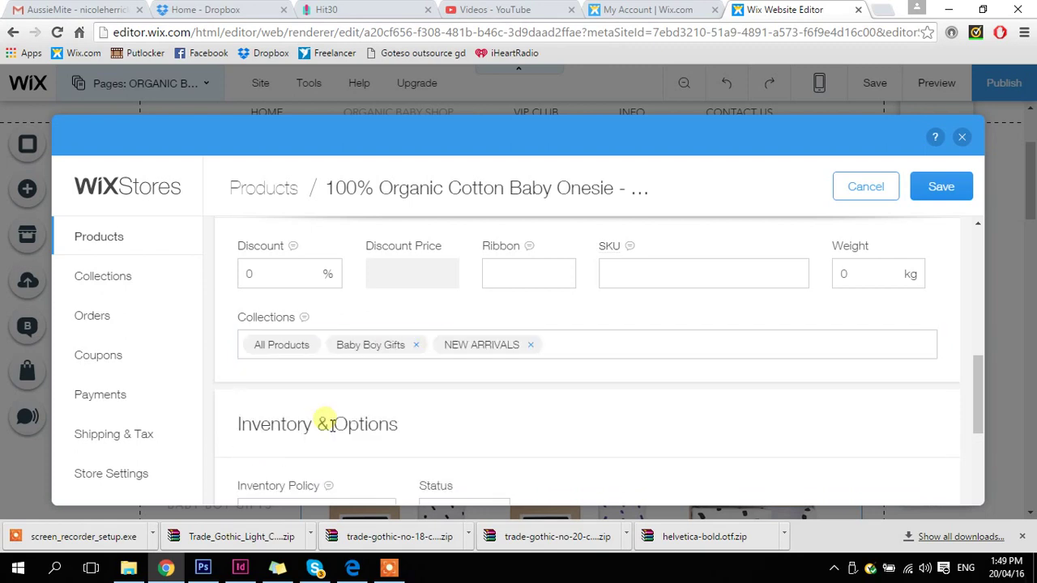
scroll(557, 416, "down", 1)
scroll(557, 416, "down", 1)
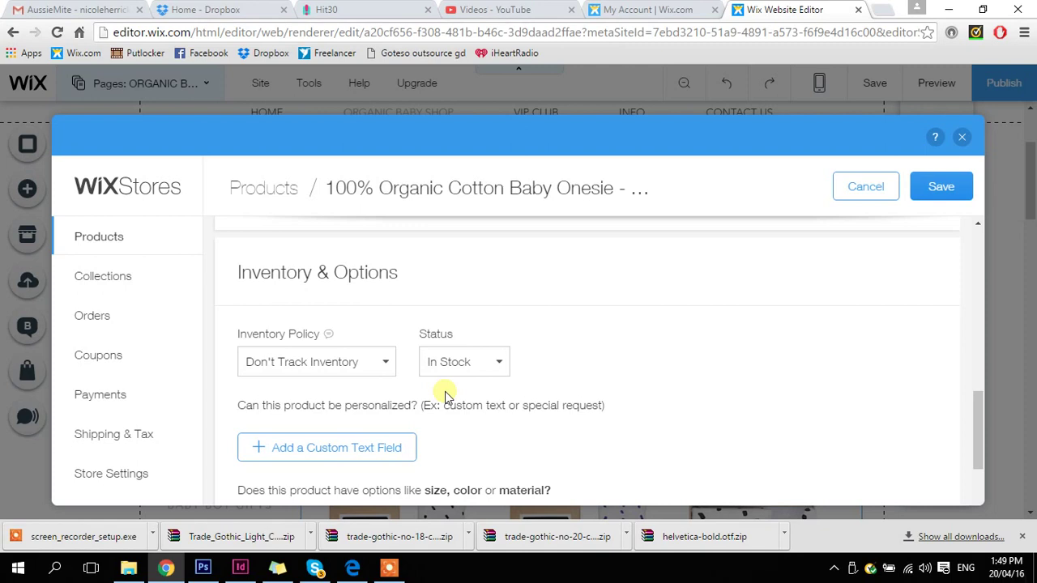
- Switch the inventory policy to Track Inventory and set 30 units in stock
left_click(322, 362)
left_click(301, 398)
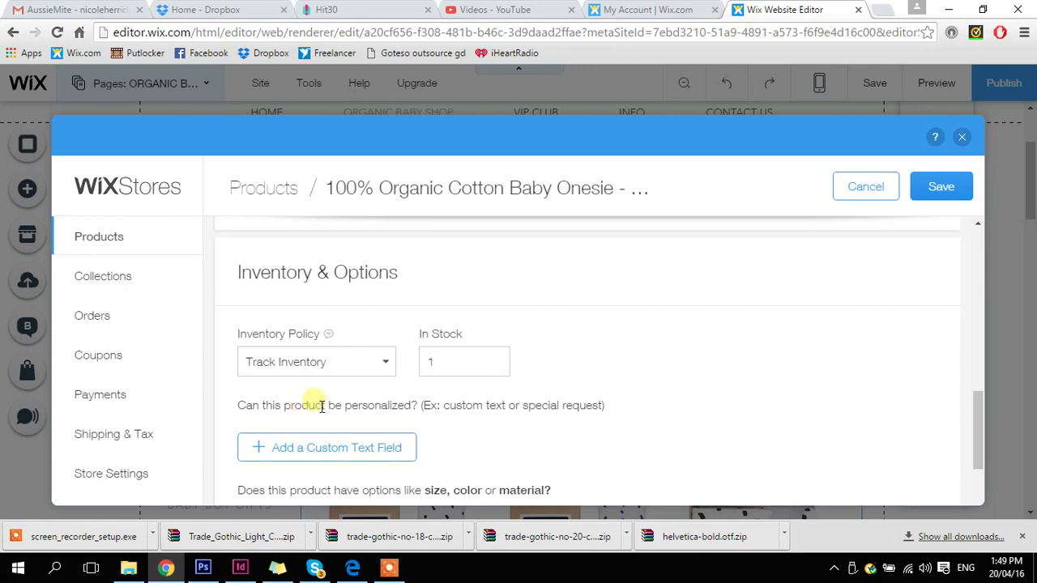
left_click_drag(453, 362, 389, 365)
type("30")
scroll(585, 359, "down", 1)
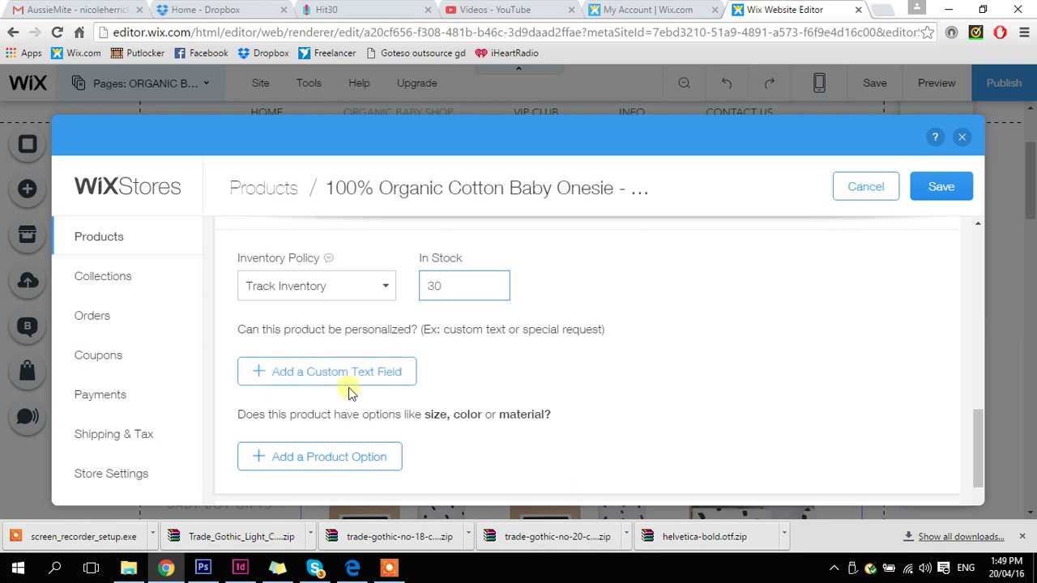
- Add a new List-type product option titled 'Size'
left_click(336, 458)
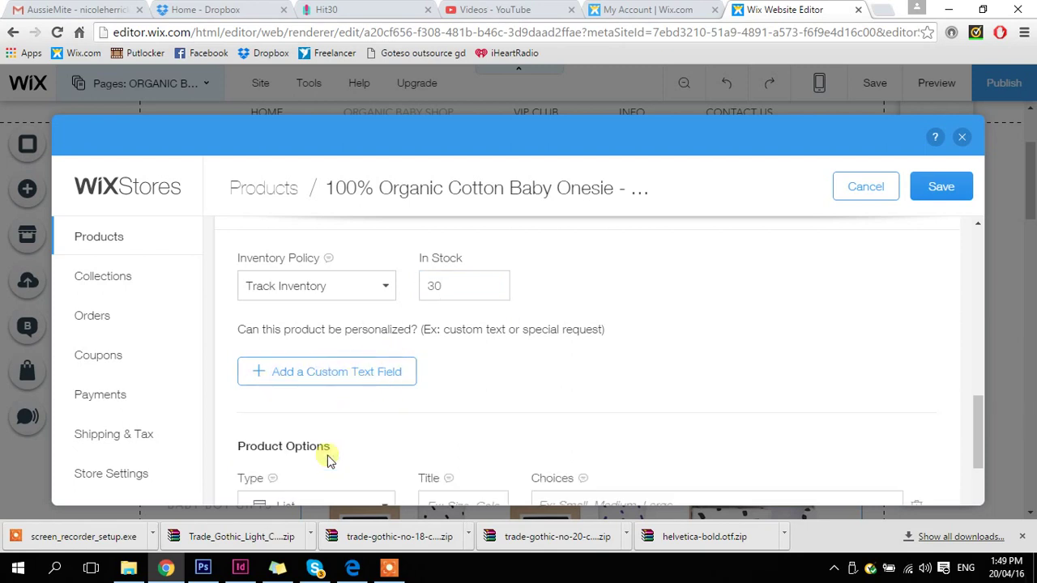
scroll(364, 417, "down", 1)
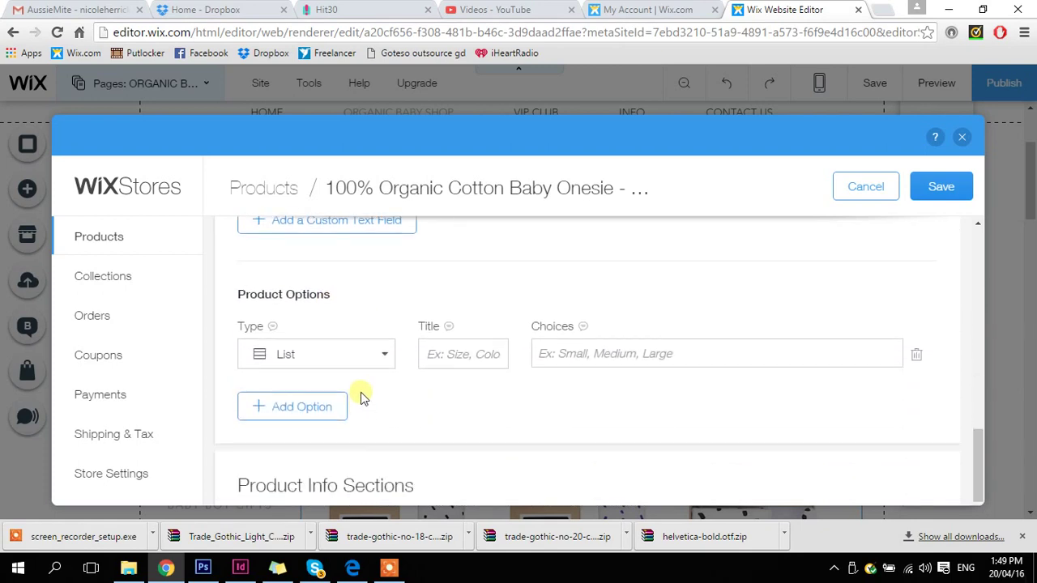
left_click(384, 355)
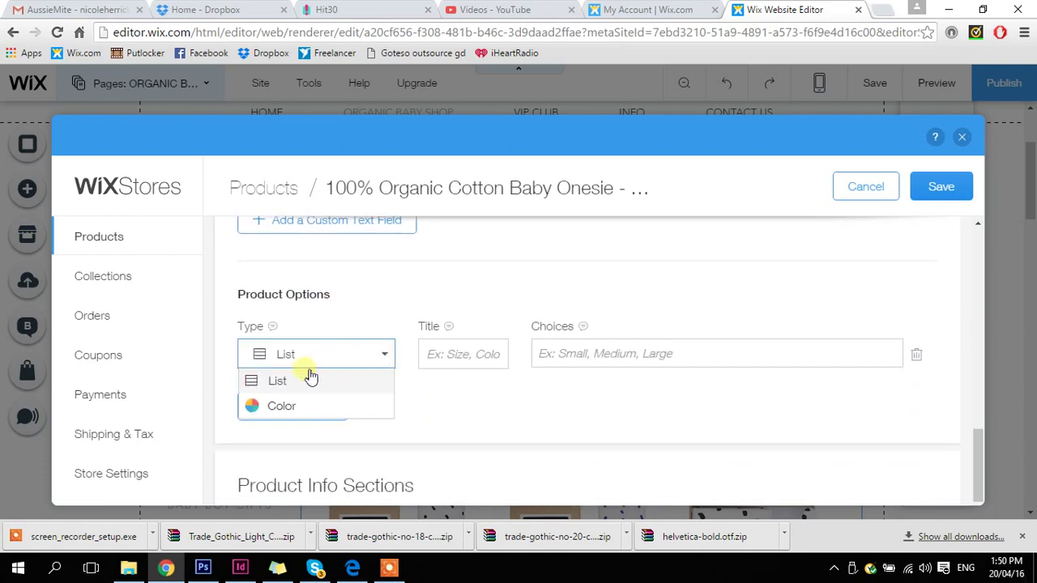
left_click(272, 384)
left_click(463, 362)
type("Size")
- Enter the size choices 000, 00 and 0 for the option
left_click(581, 356)
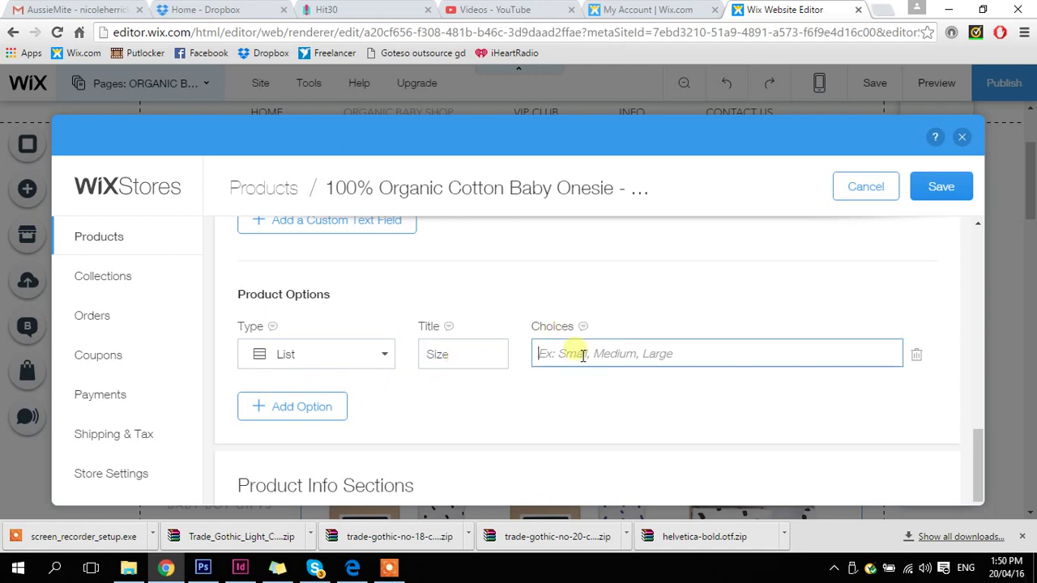
type("000")
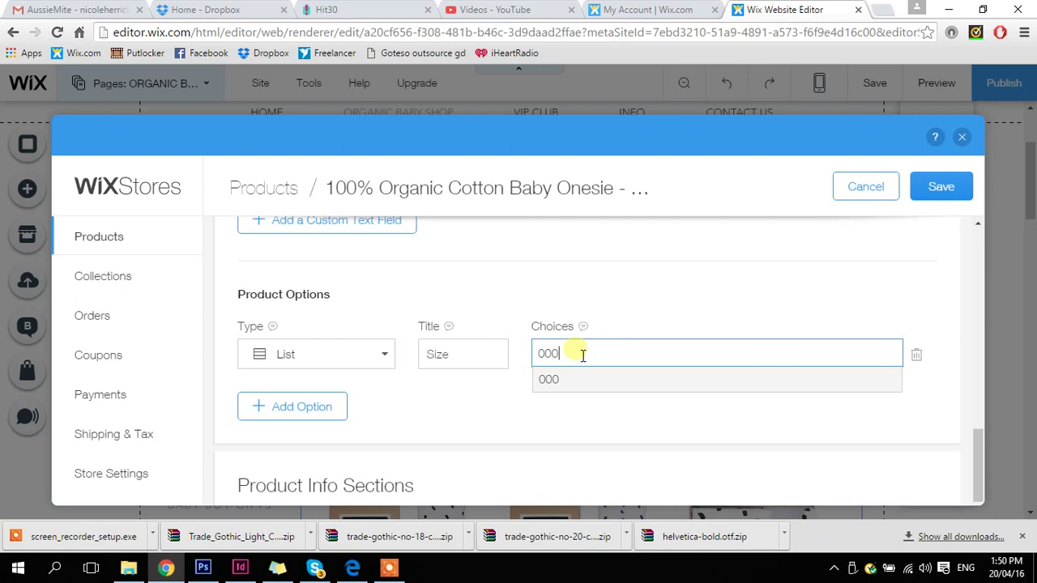
key("Return")
type("00 00")
key("Return")
type("0 00 0")
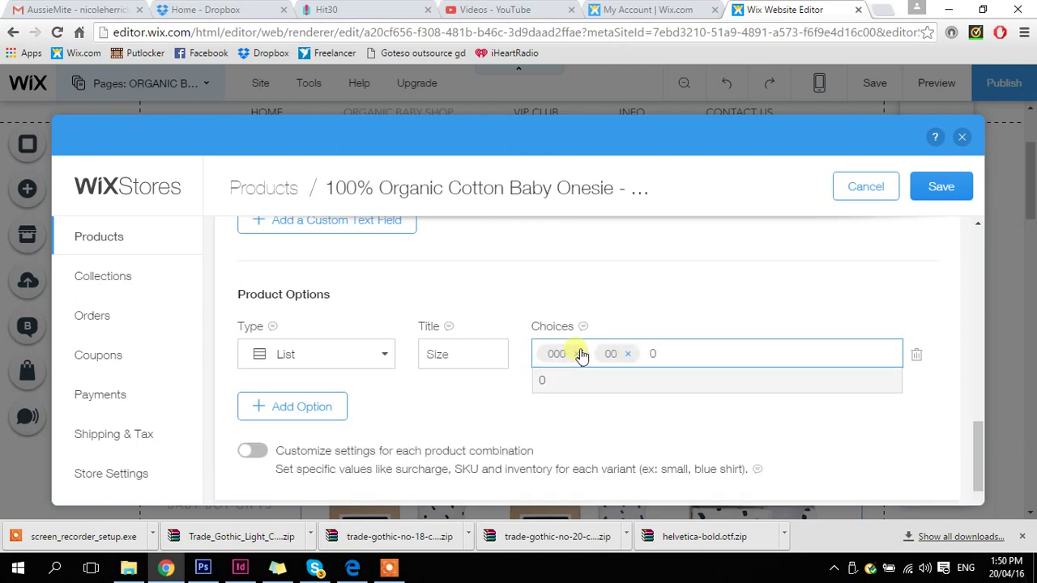
key("Return")
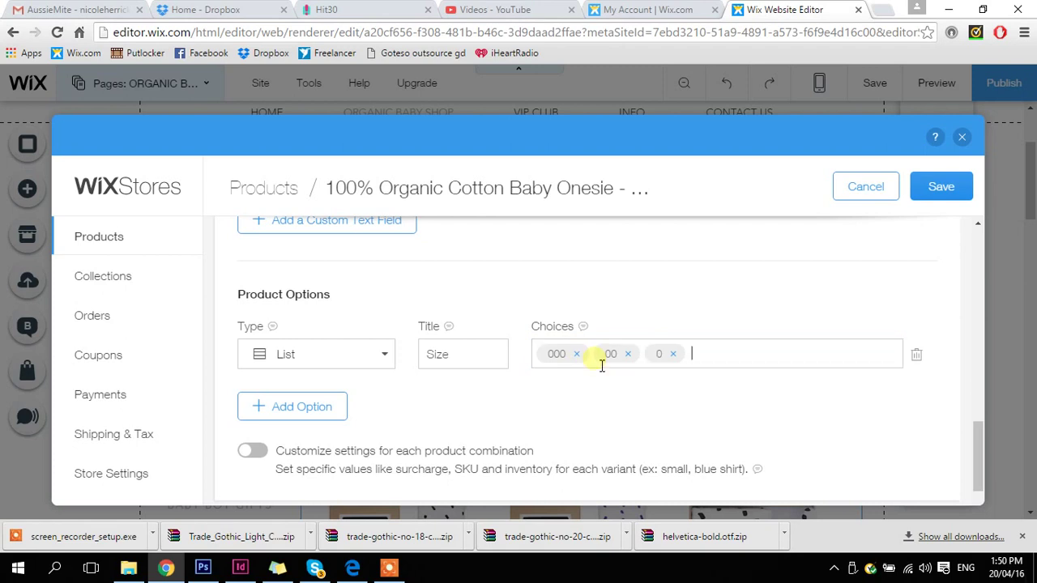
scroll(418, 444, "down", 1)
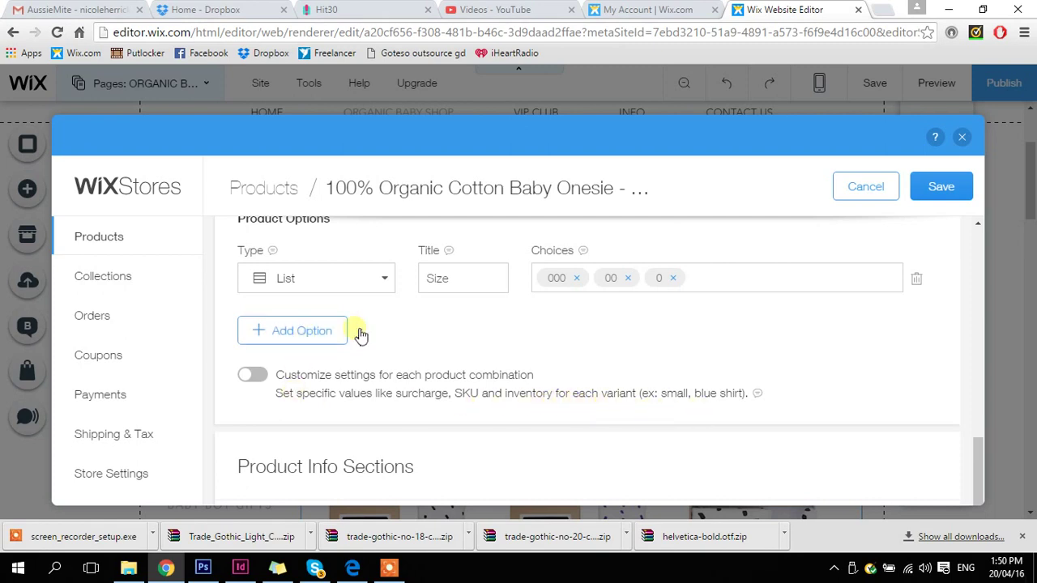
scroll(454, 405, "down", 2)
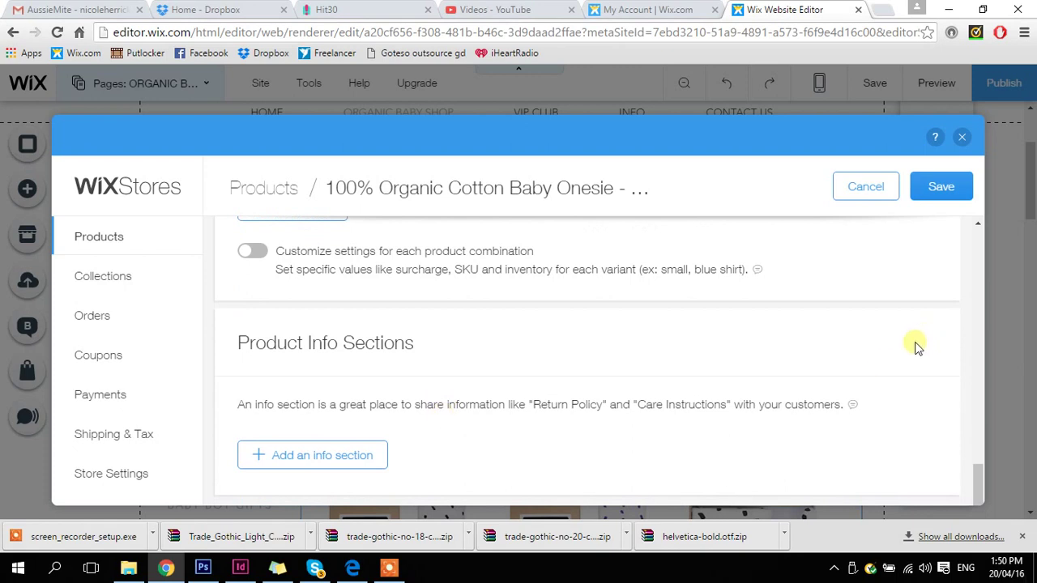
- Save the onesie product and return to the Products list
left_click(941, 187)
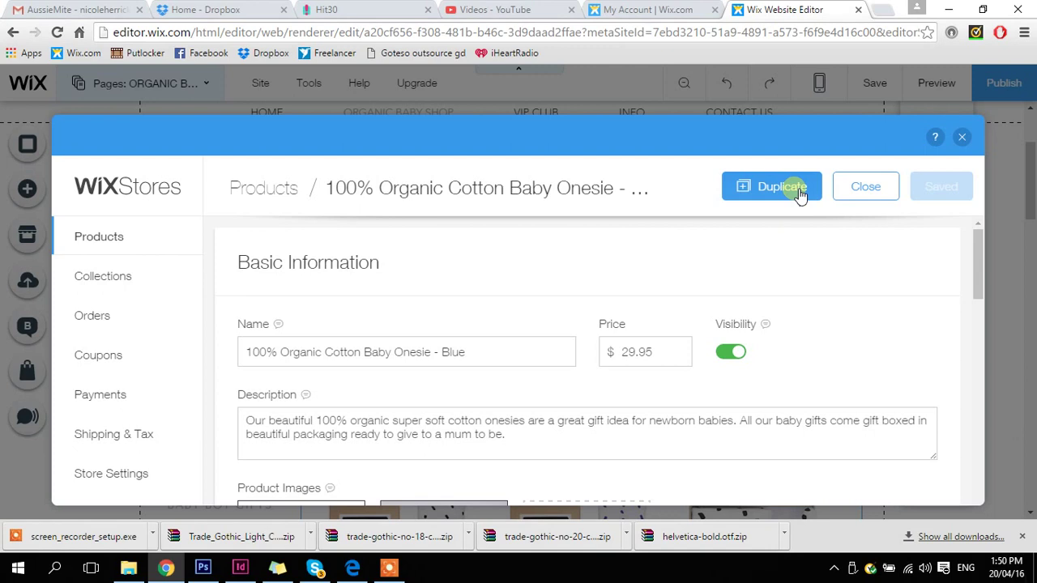
left_click(866, 194)
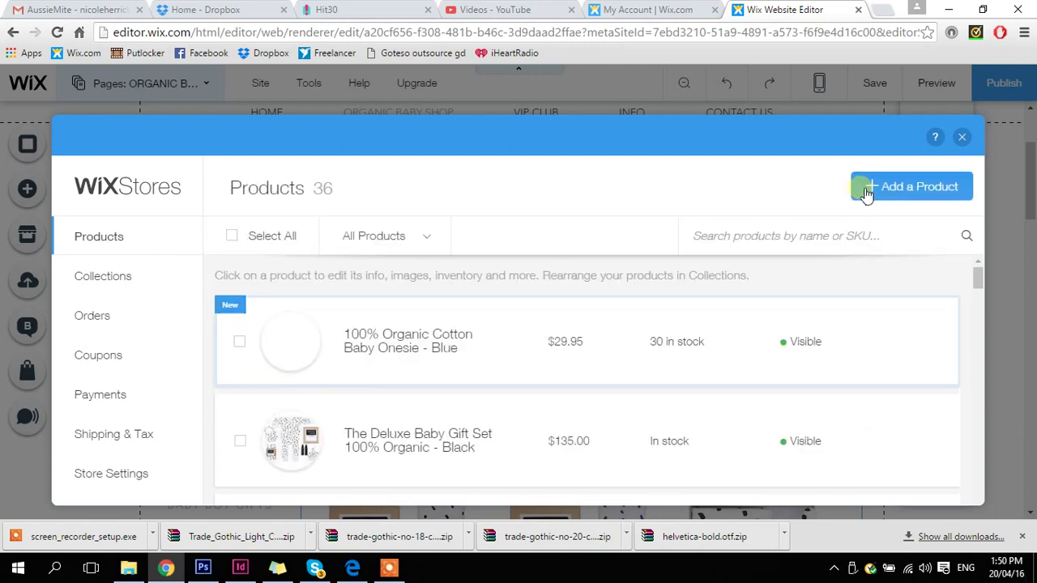